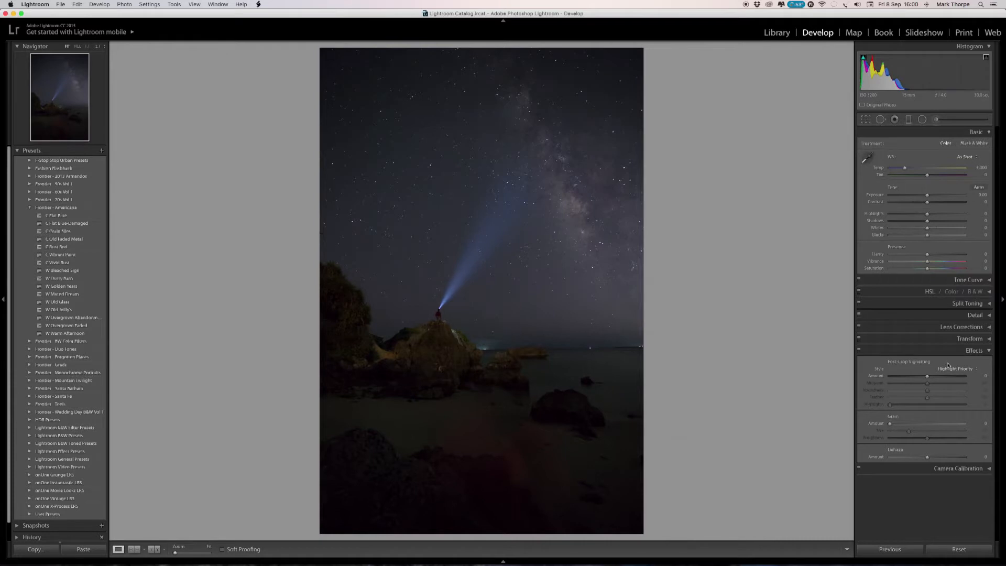
Enable Remove Chromatic Aberration in the photo's lens corrections
click(964, 327)
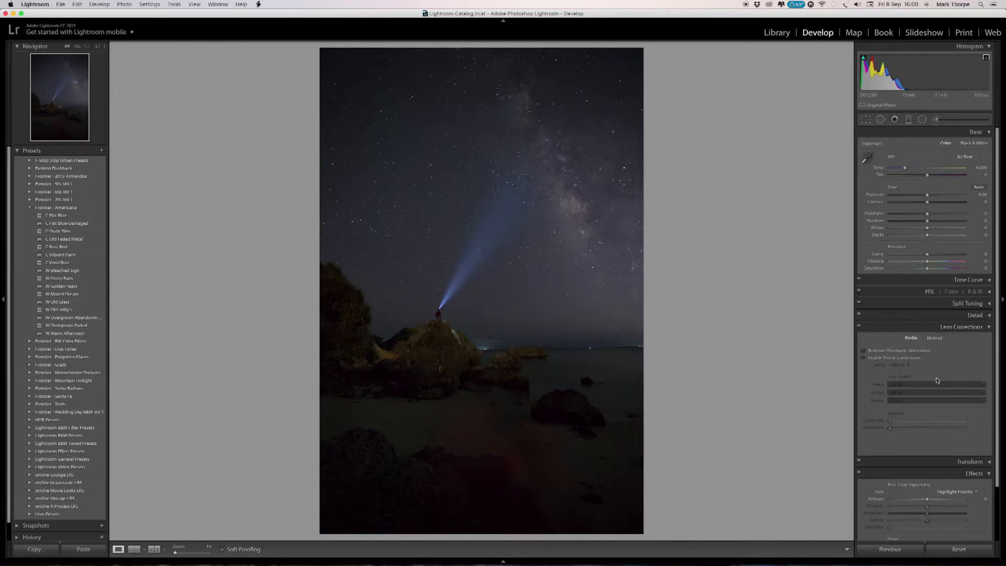
click(863, 351)
click(964, 327)
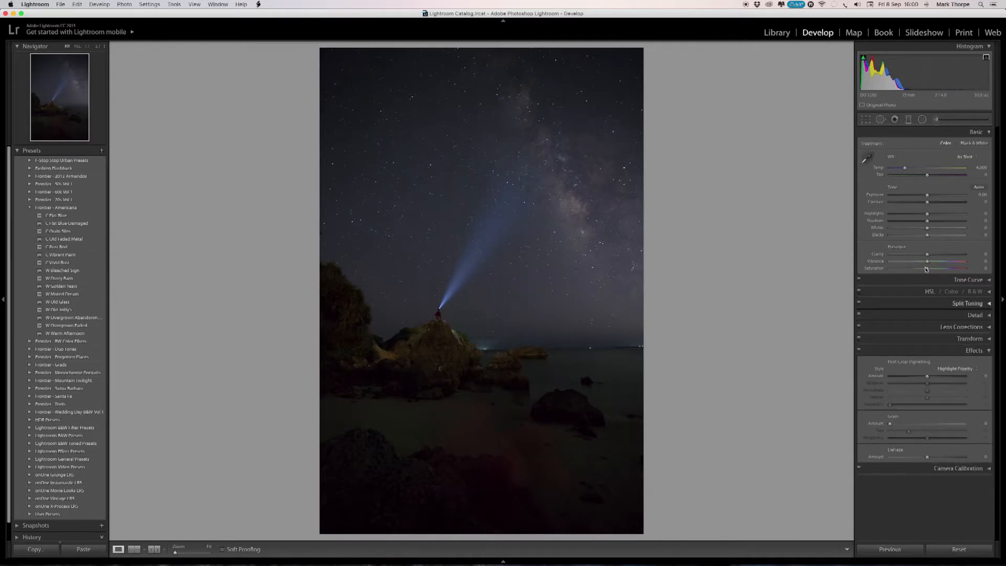
Straighten the photo with the crop tool by rotating it slightly clockwise until the sea horizon is level
click(866, 120)
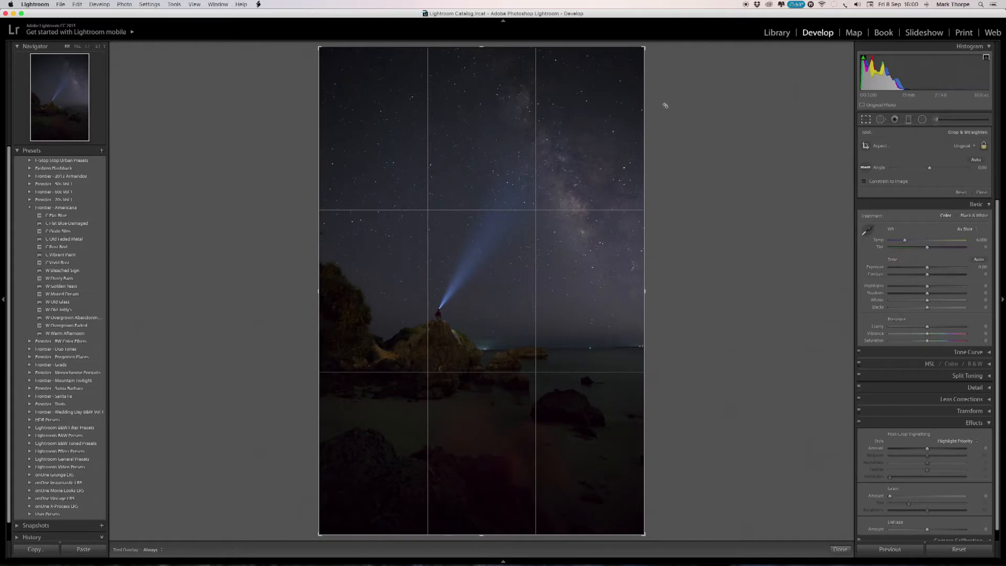
drag(650, 45, 651, 48)
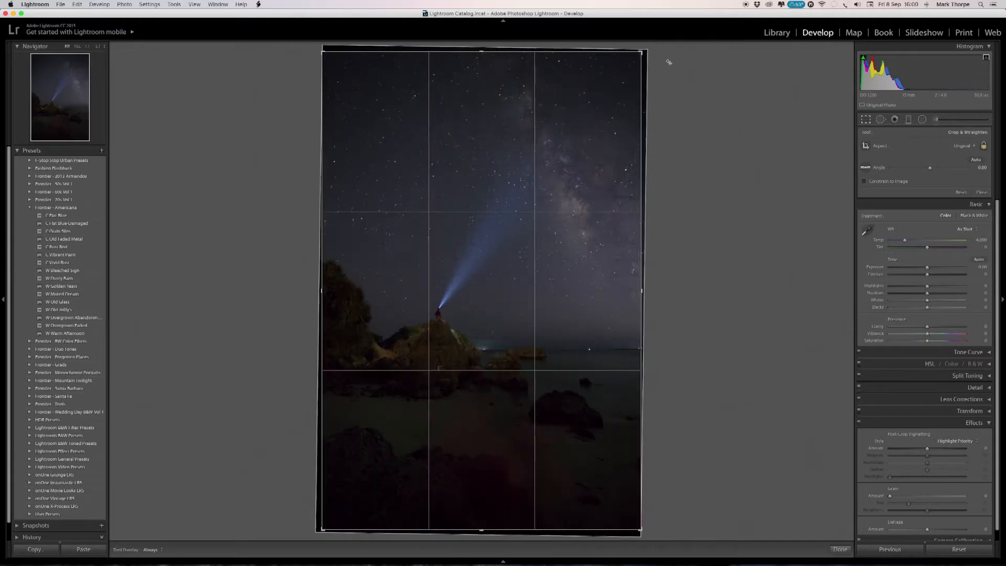
click(866, 120)
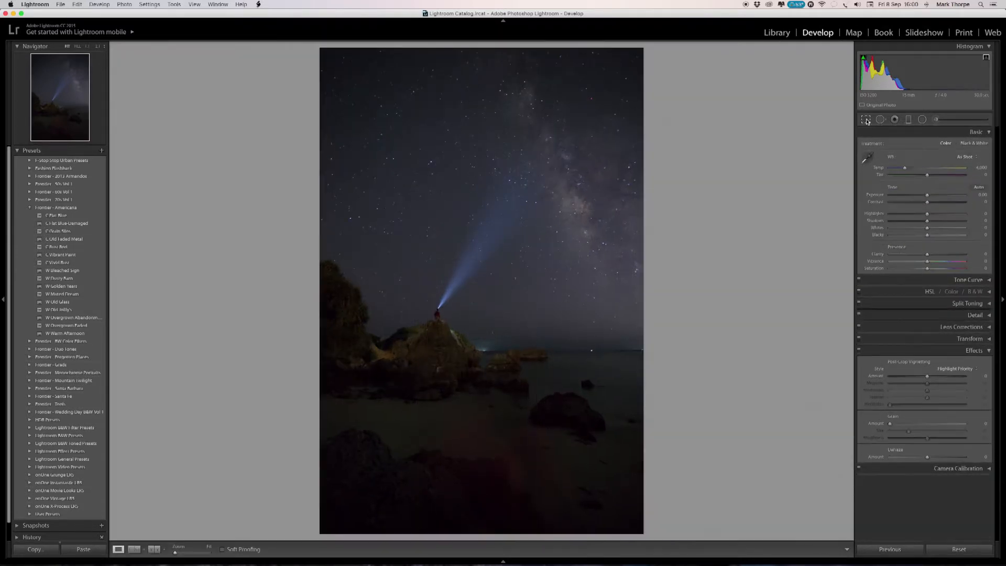
Crop the photo tighter at the original aspect ratio, trimming the dark foreground and the area beside the large rock
click(866, 120)
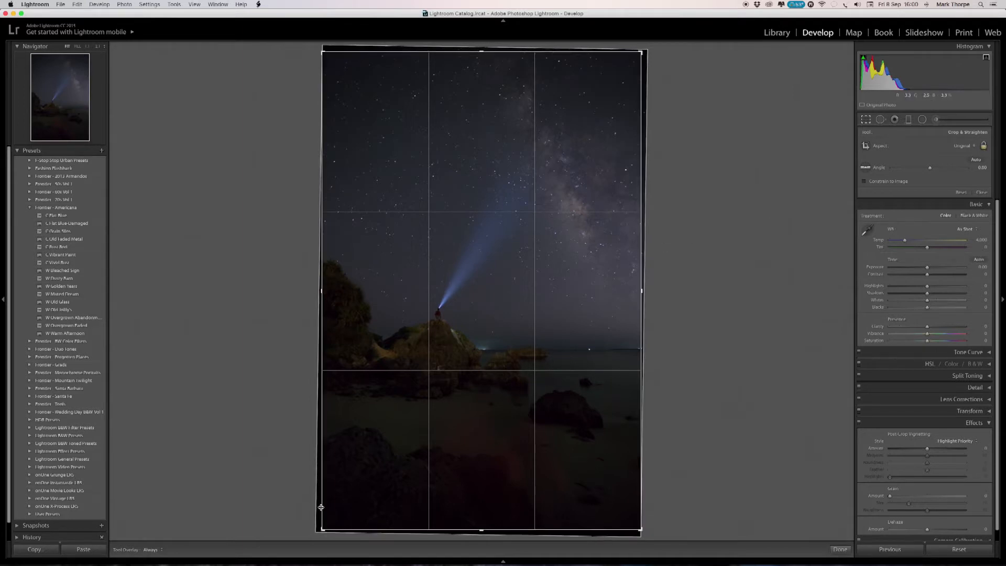
drag(320, 524, 337, 485)
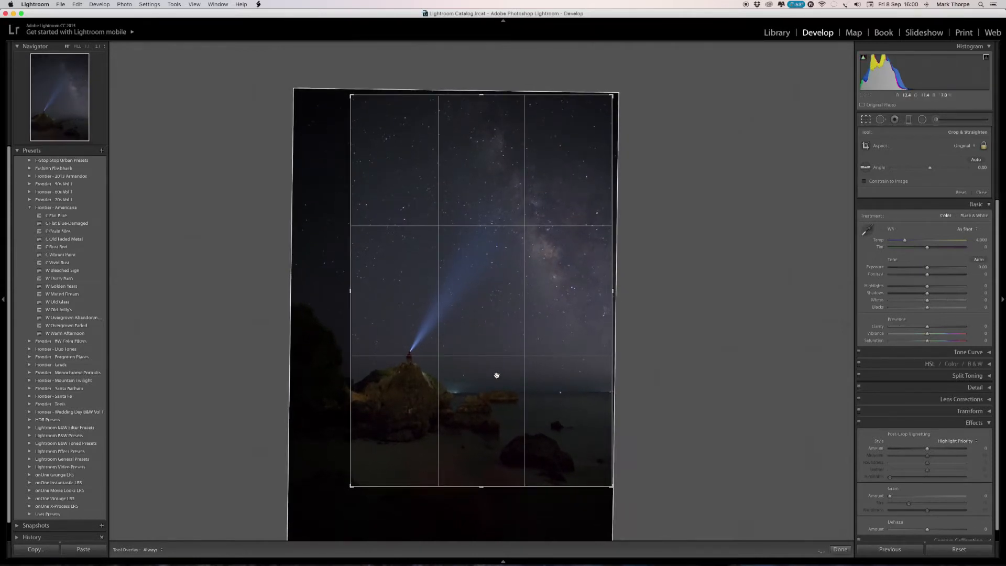
click(866, 120)
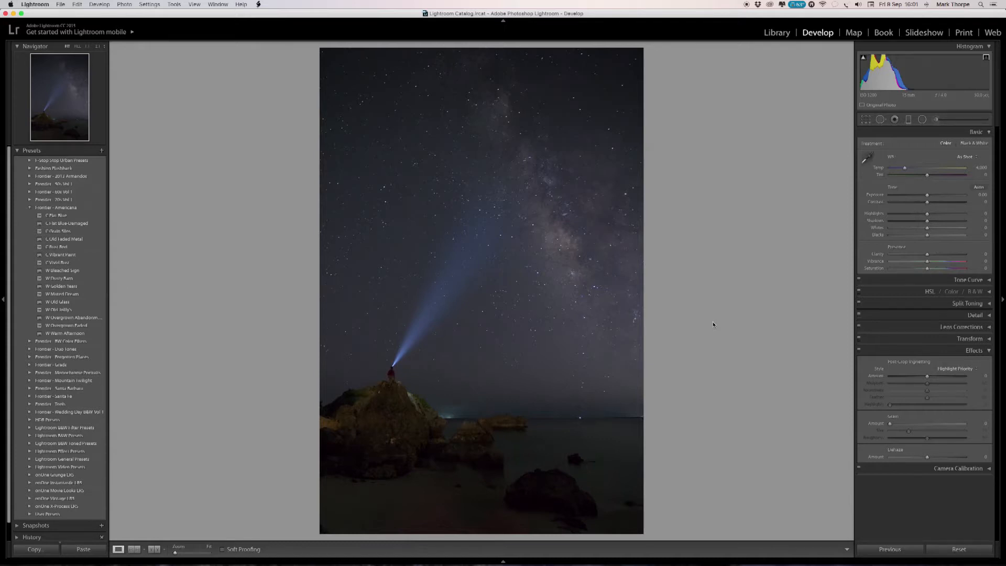
Reduce the sharpening amount to its minimum and inspect the sky's noise at 1:1
click(514, 386)
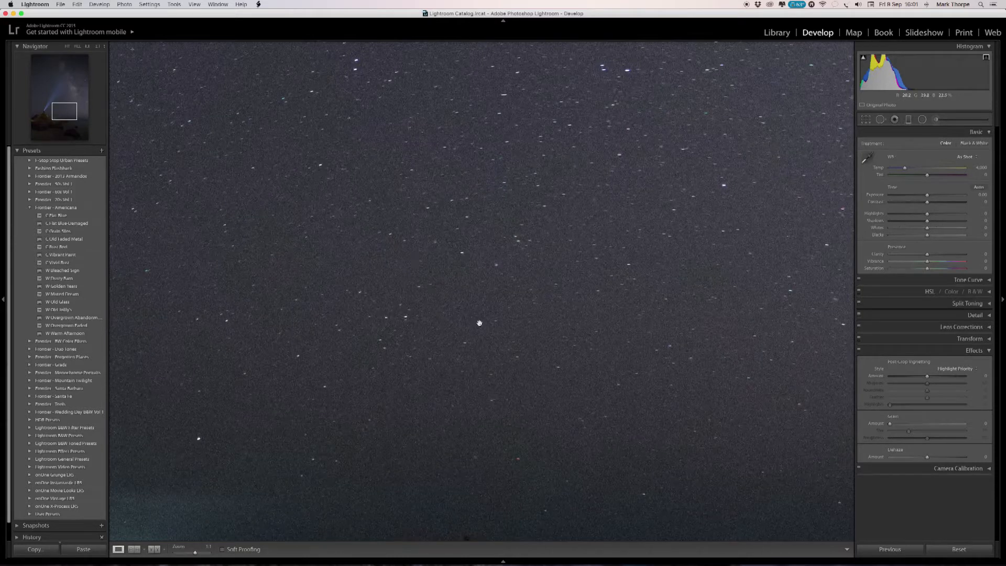
click(540, 303)
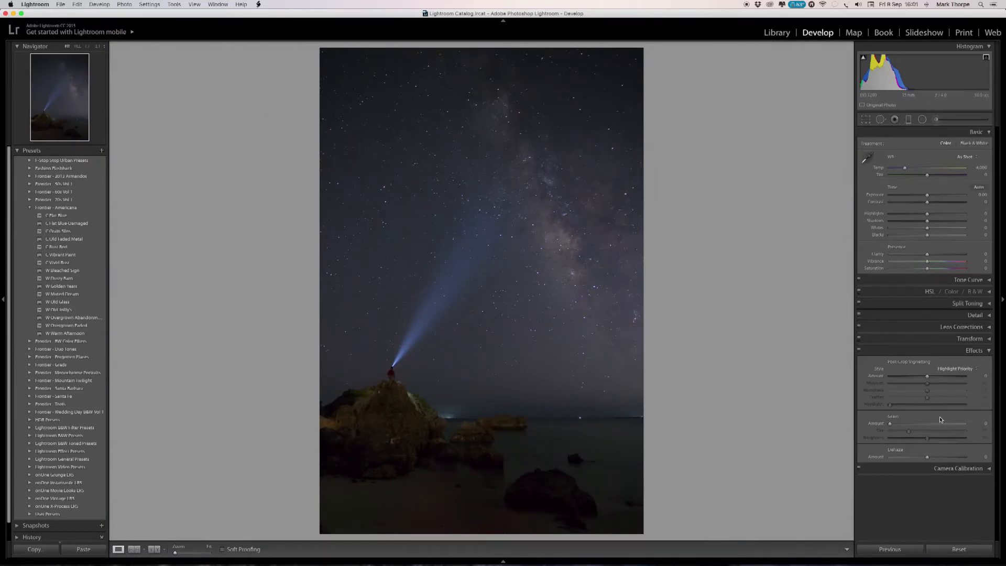
click(989, 315)
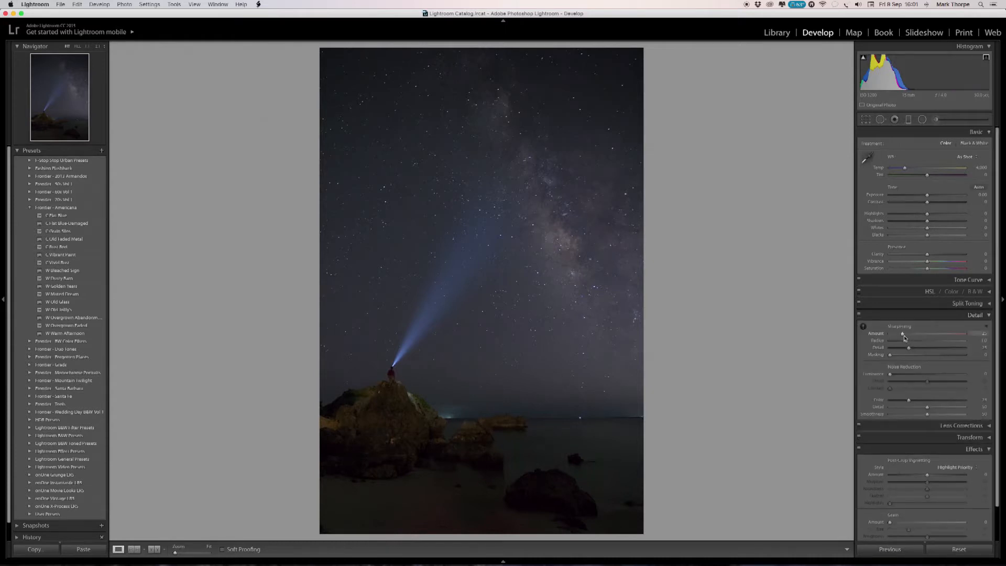
drag(902, 334, 847, 335)
click(988, 315)
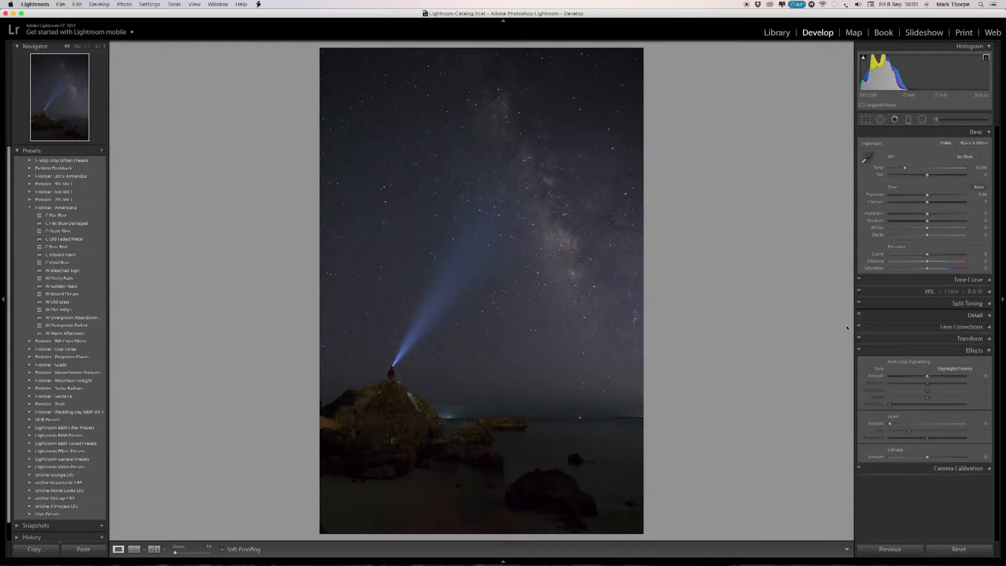
click(521, 274)
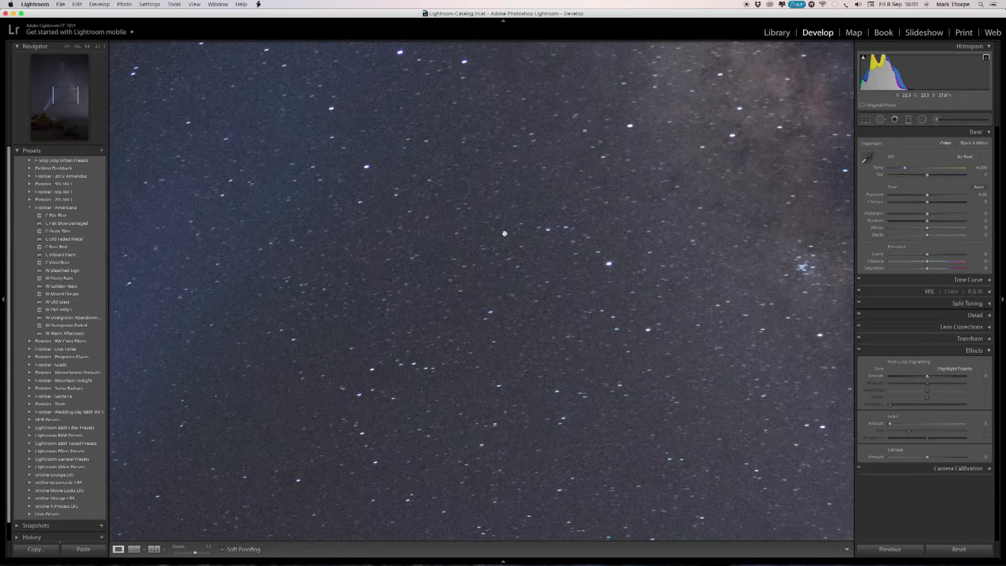
click(543, 261)
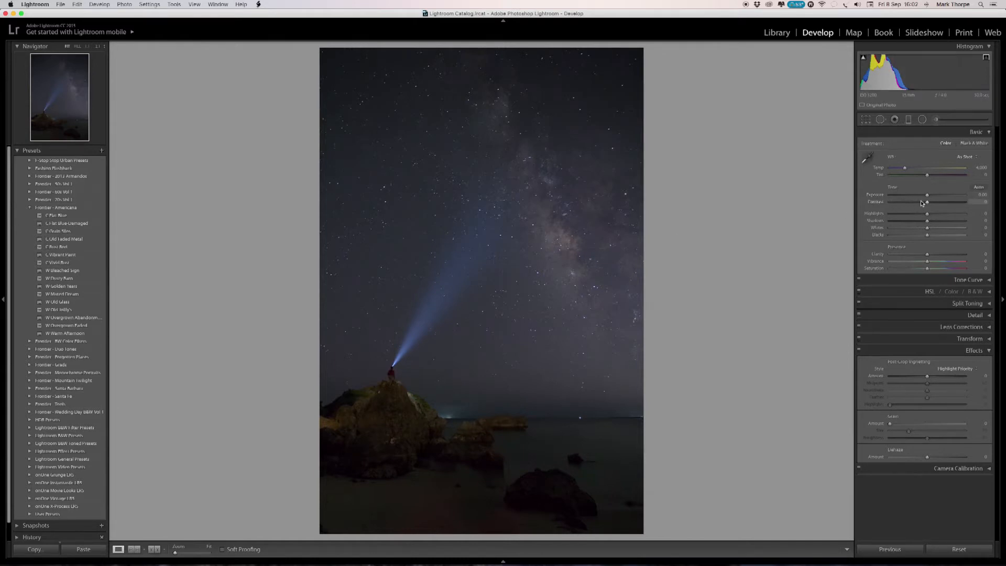
Set Exposure to +0.65, raise contrast and whites, lower highlights, and set Blacks to +2 and Clarity to +60
drag(927, 197, 933, 197)
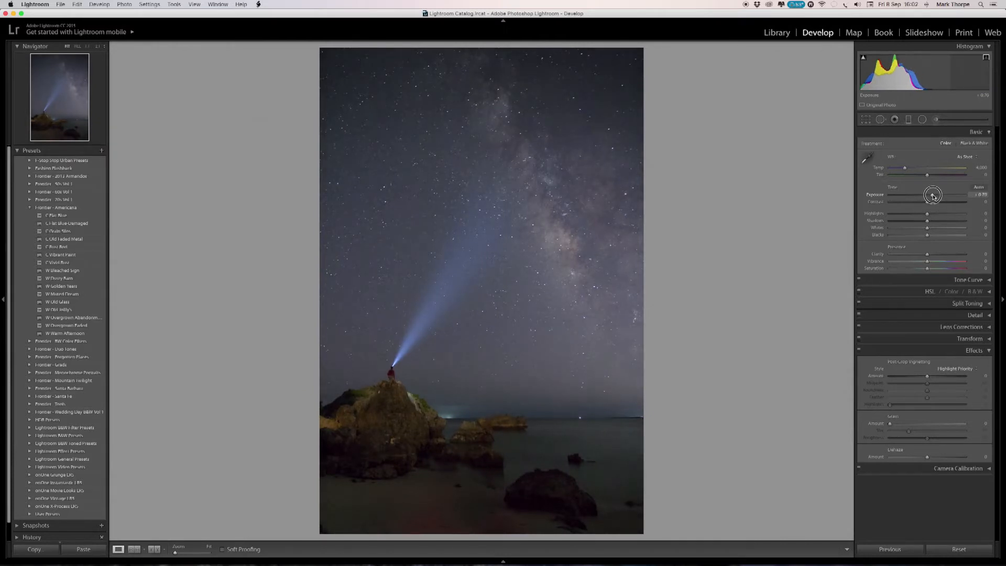
drag(933, 196, 933, 197)
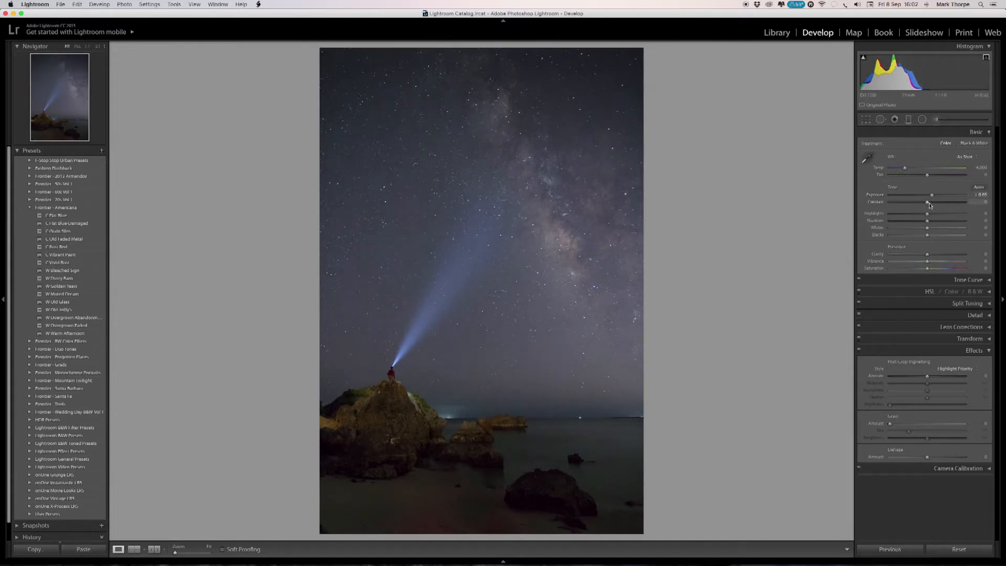
drag(928, 205, 949, 255)
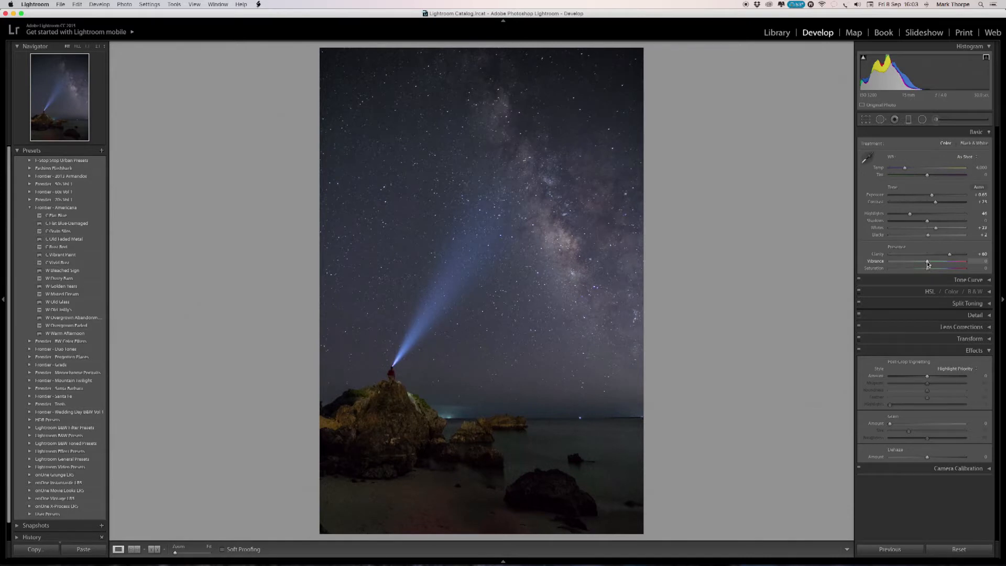
Leave vibrance neutral and set Dehaze to +34 to bring out the Milky Way
mouse_move(927, 263)
mouse_down()
mouse_move(937, 263)
mouse_move(928, 263)
mouse_up()
drag(928, 457, 940, 459)
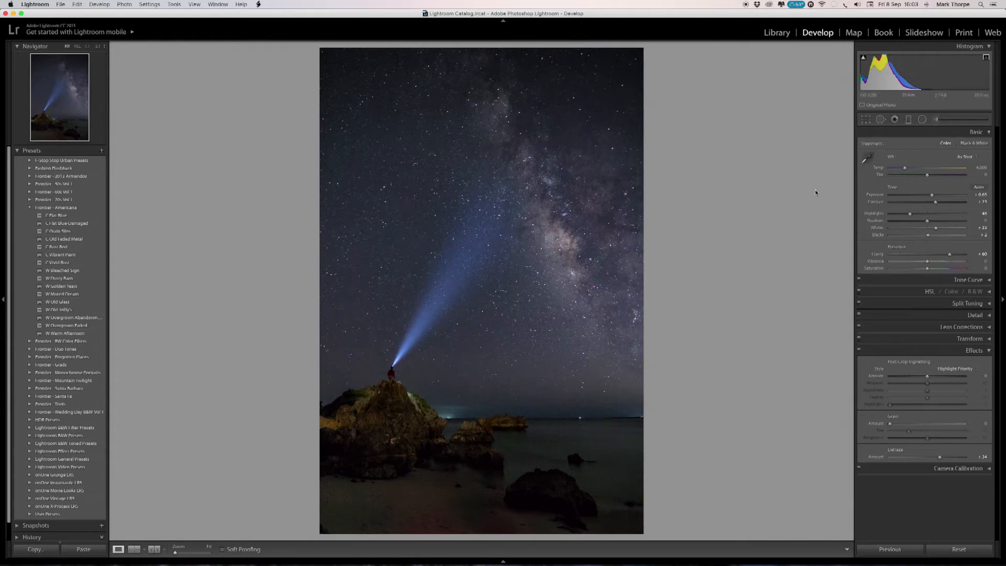
Set Highlights to -100 to recover the clipped torch beam above the figure, keeping Exposure at +0.65
click(397, 365)
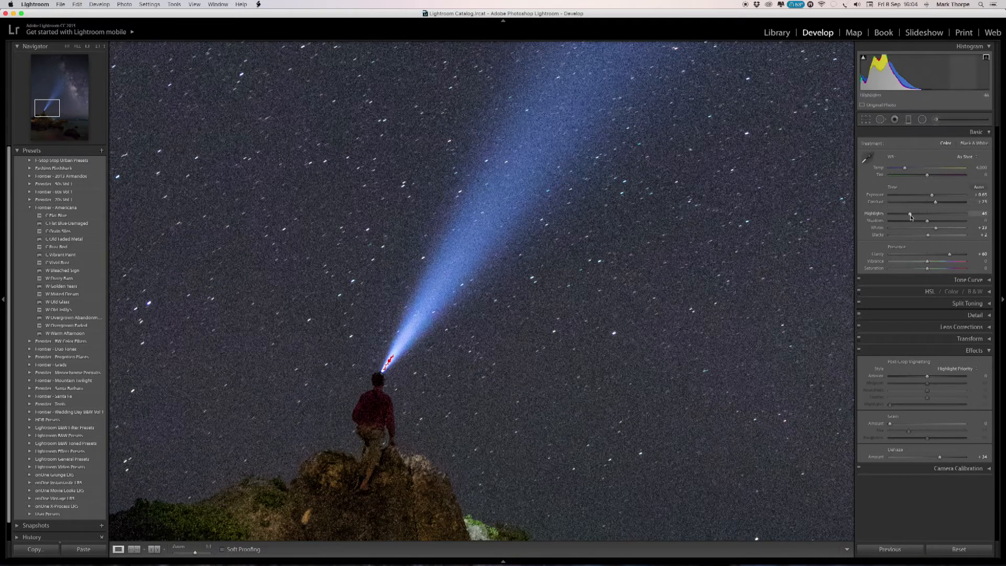
drag(910, 214, 880, 218)
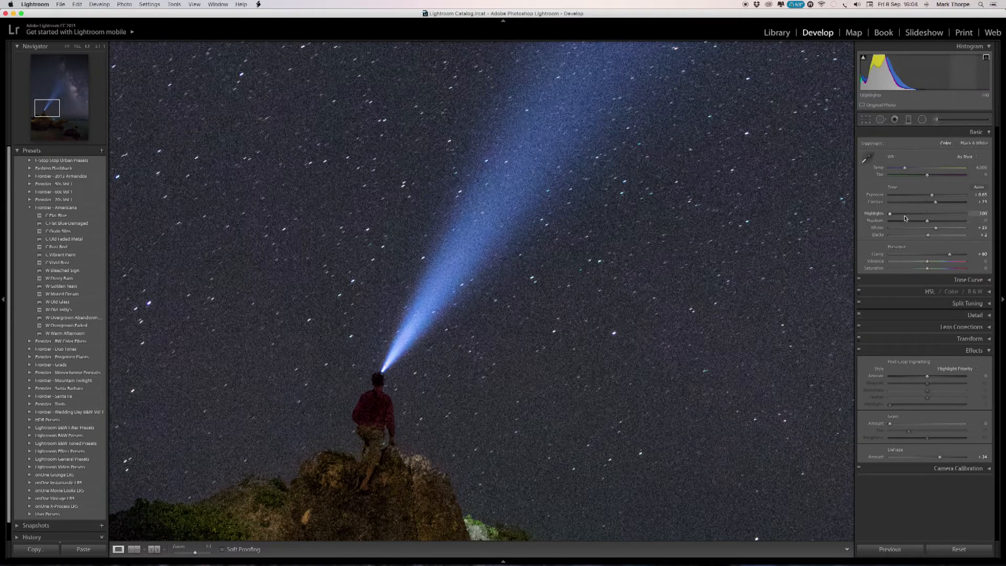
click(681, 294)
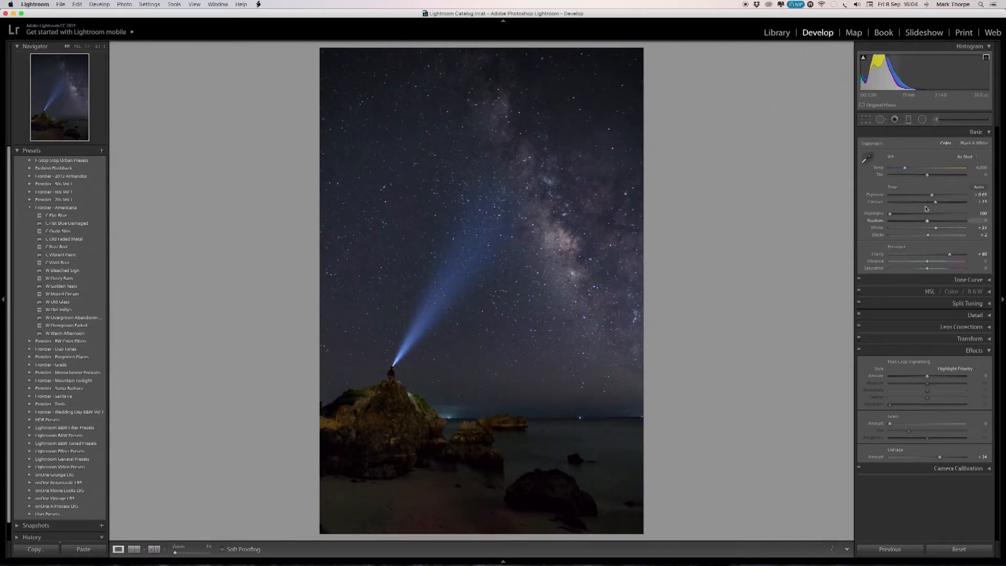
mouse_move(932, 195)
mouse_down()
mouse_move(922, 197)
mouse_move(966, 196)
mouse_move(932, 195)
mouse_up()
Add a graduated filter over the foreground, align it with the horizon, and place its upper edge just above the horizon line
click(908, 119)
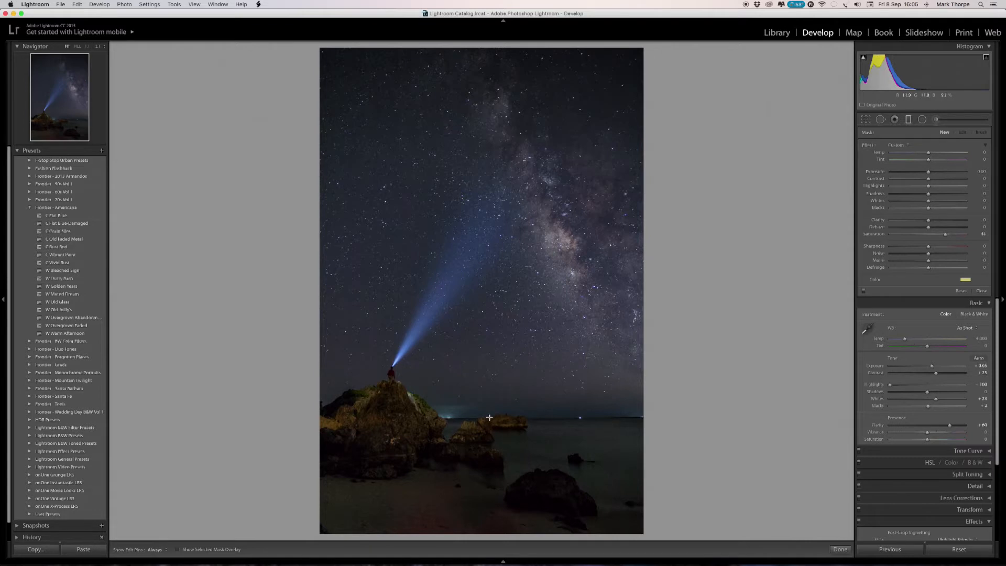
drag(478, 446, 482, 419)
drag(618, 432, 620, 434)
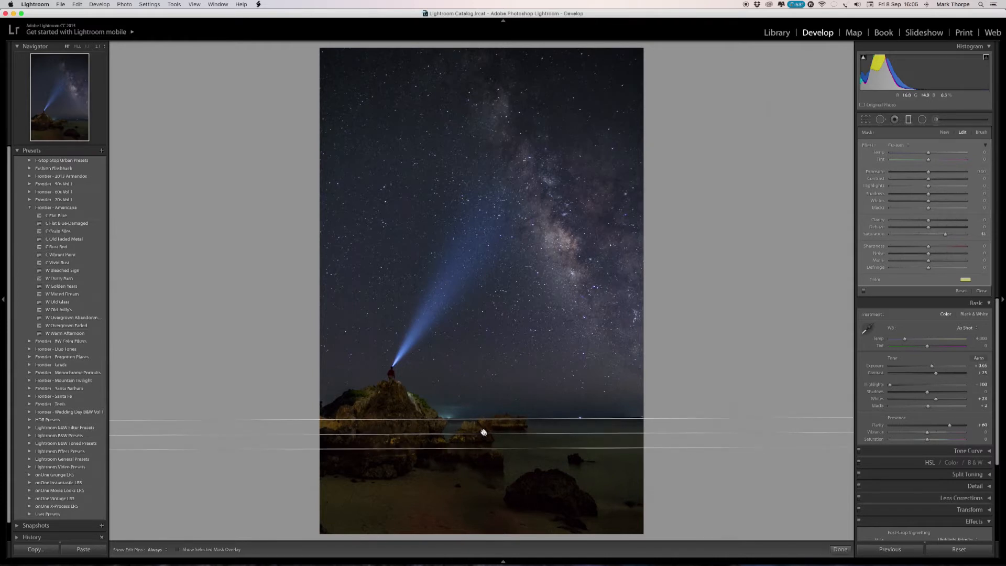
mouse_move(485, 433)
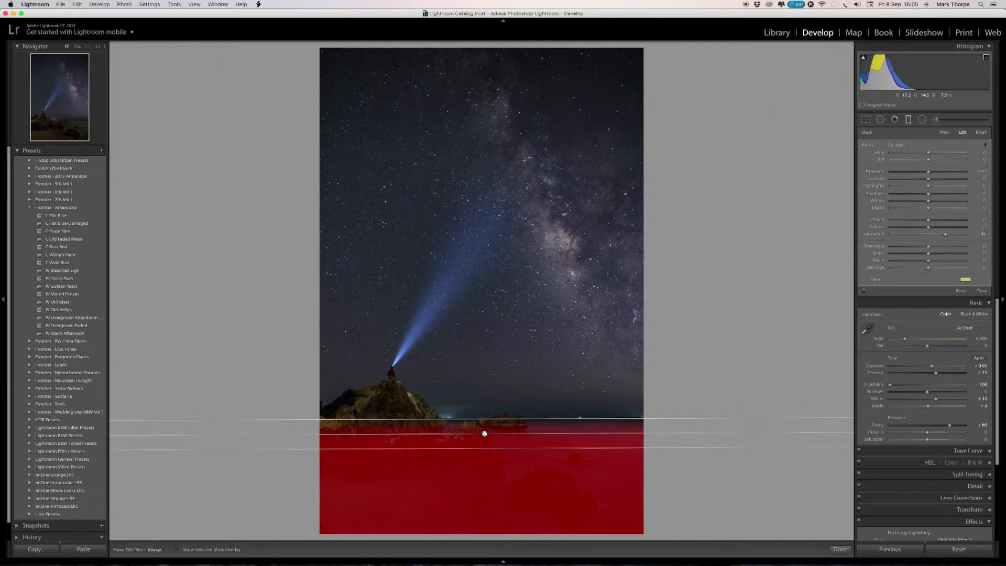
drag(483, 419, 487, 366)
mouse_move(483, 407)
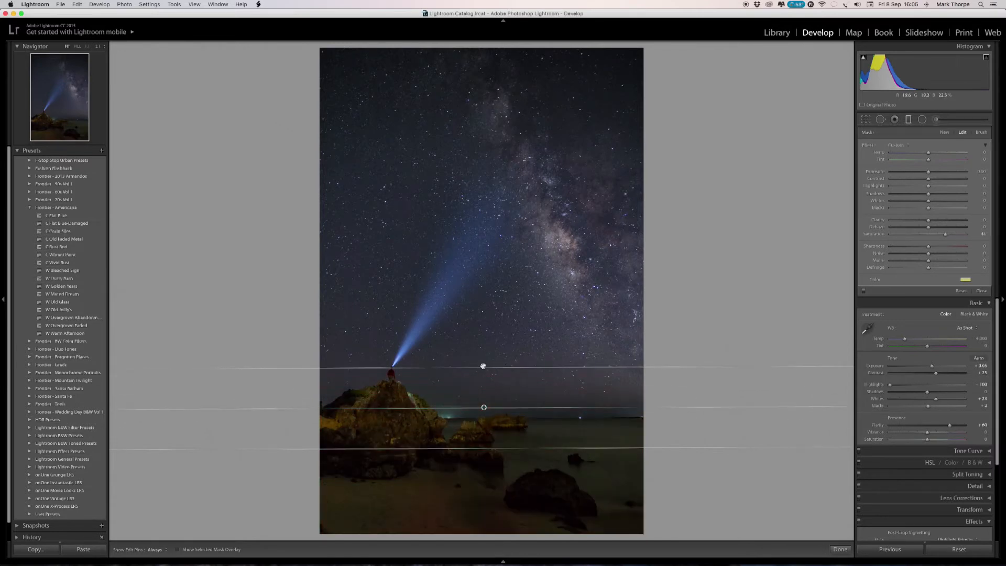
drag(483, 366, 482, 389)
mouse_move(483, 418)
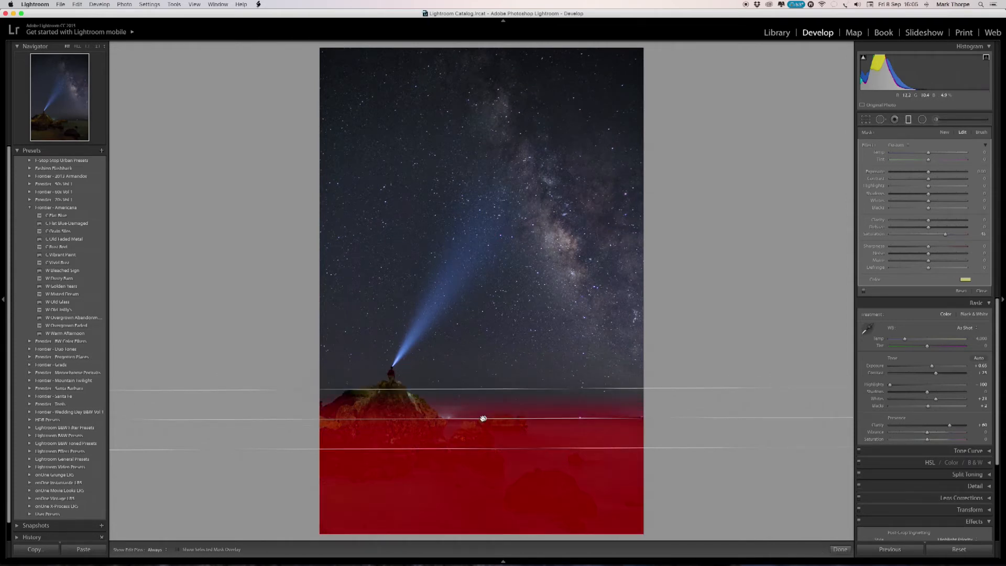
drag(481, 388, 481, 403)
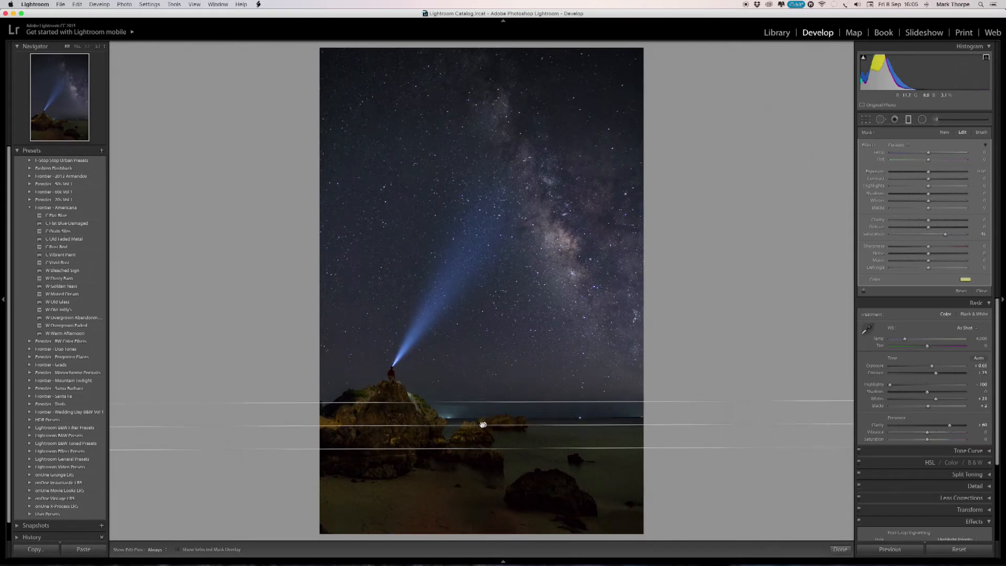
mouse_move(483, 424)
Raise the foreground filter's Exposure to about 0.9, increase its Noise reduction, and review the whole photo in the Library
drag(928, 172, 935, 173)
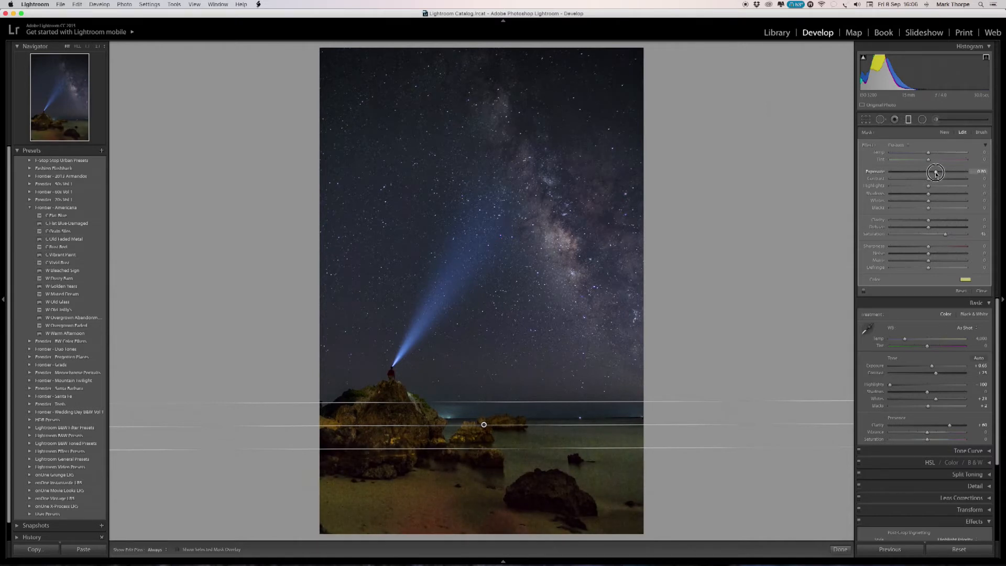
drag(936, 173, 936, 173)
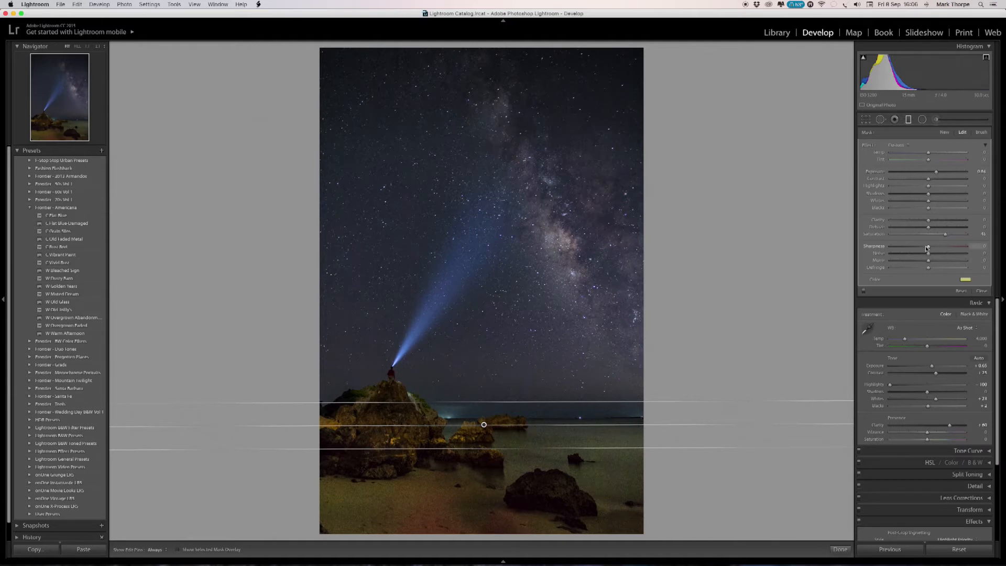
mouse_move(928, 255)
mouse_down()
mouse_move(949, 255)
mouse_move(940, 256)
mouse_up()
key(e)
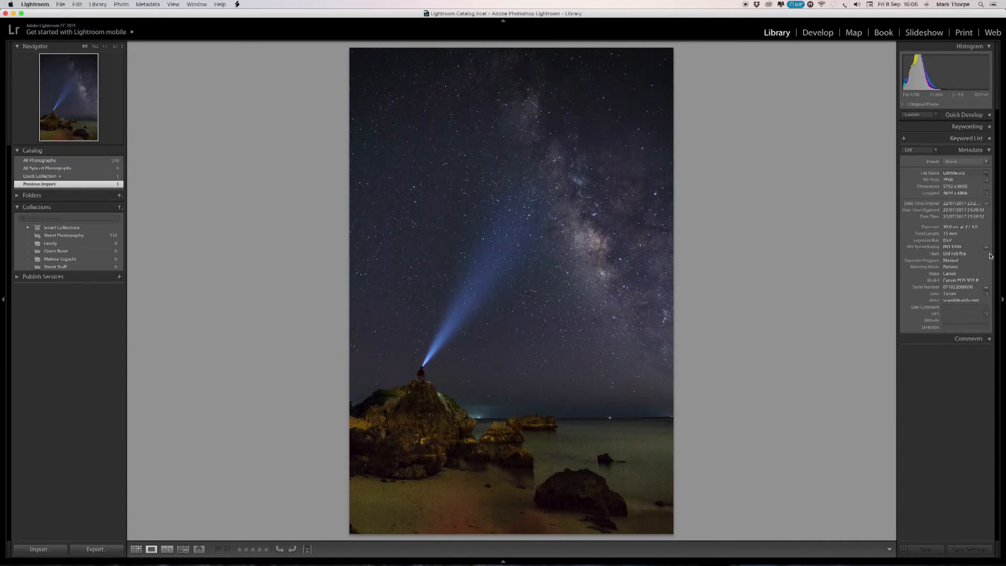
key(d)
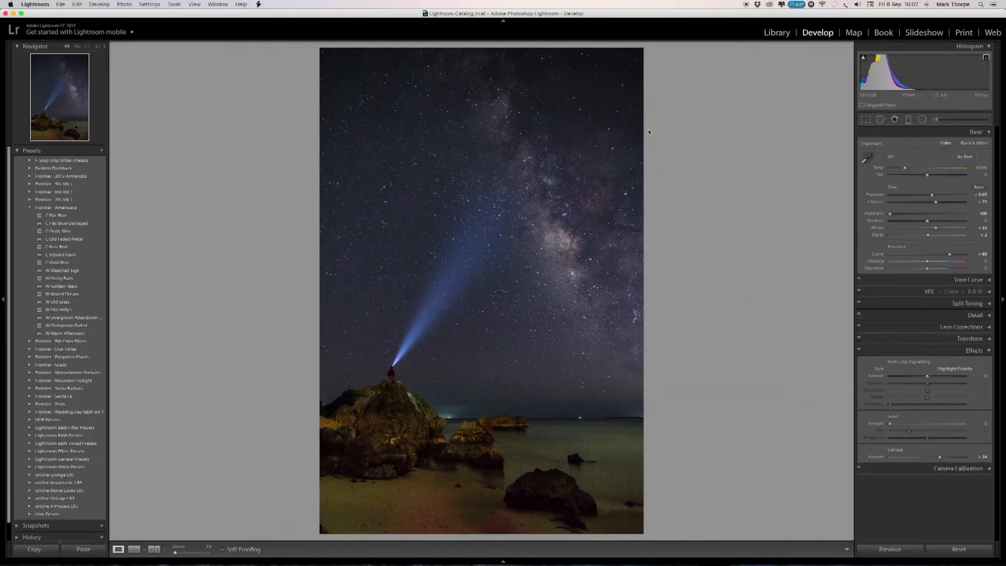
Add a graduated filter over the sky from the photo's upper-right corner, move it down toward the rock, and reduce its diagonal tilt
click(910, 122)
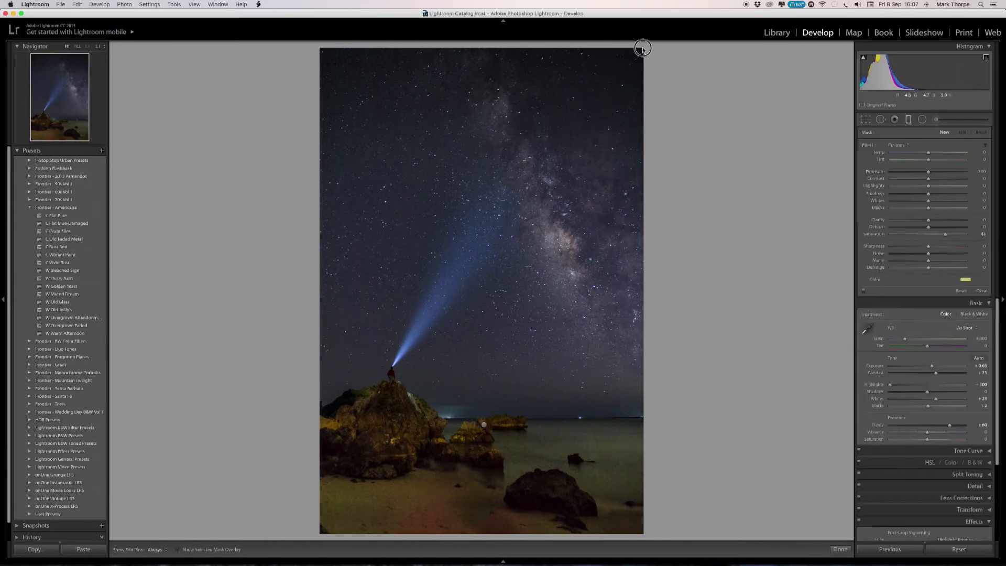
drag(560, 139, 505, 201)
drag(533, 170, 424, 273)
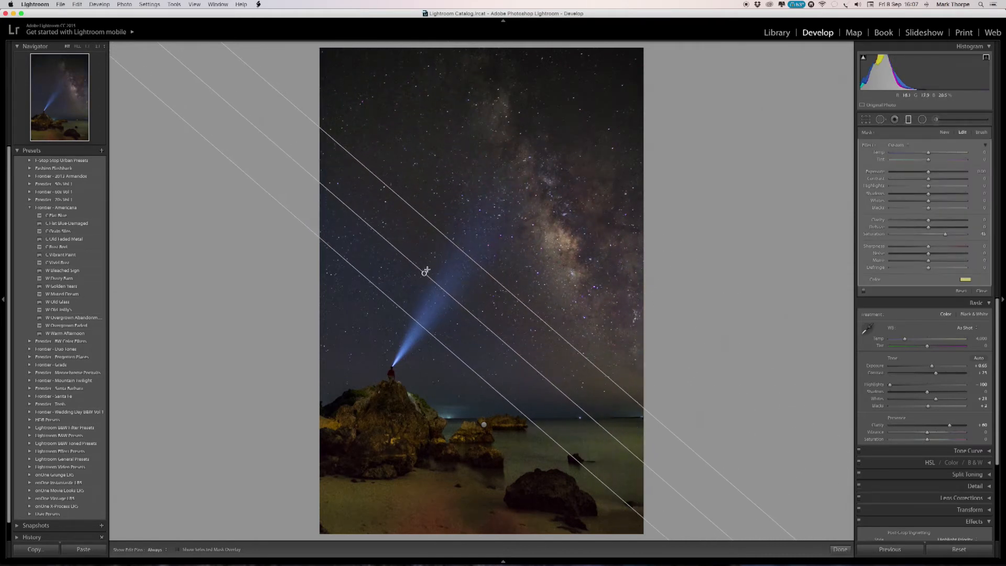
drag(583, 411, 592, 352)
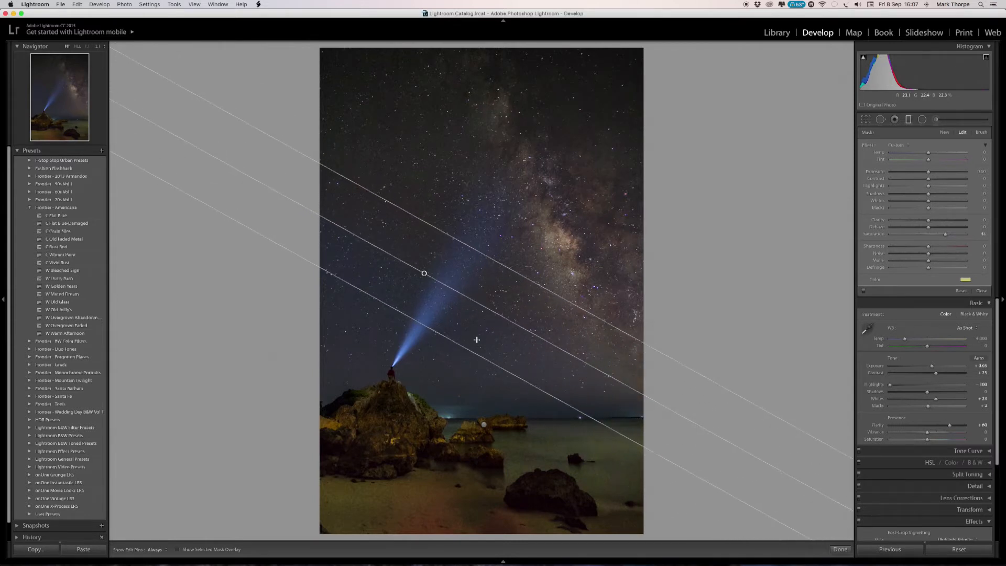
drag(423, 273, 385, 304)
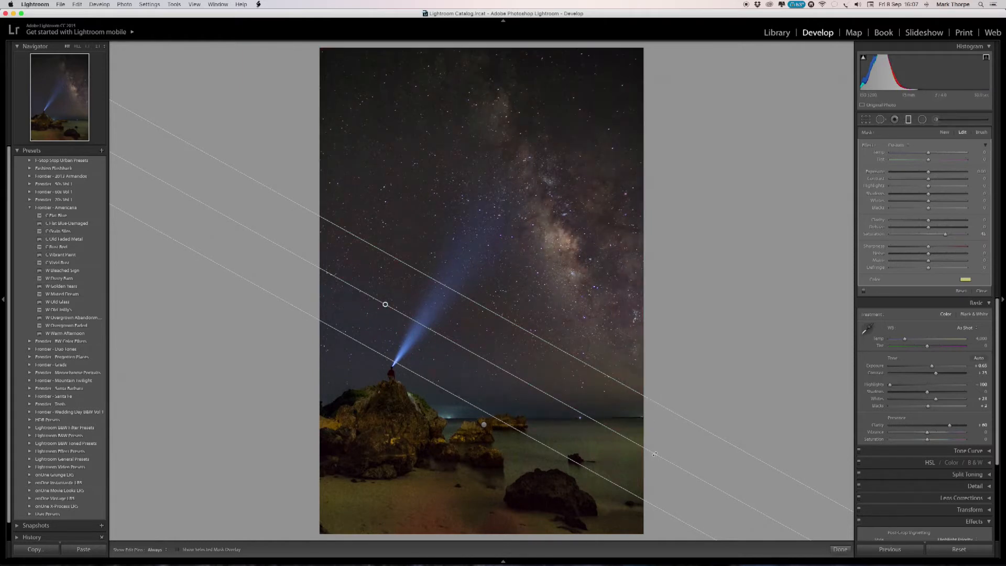
drag(662, 458, 669, 409)
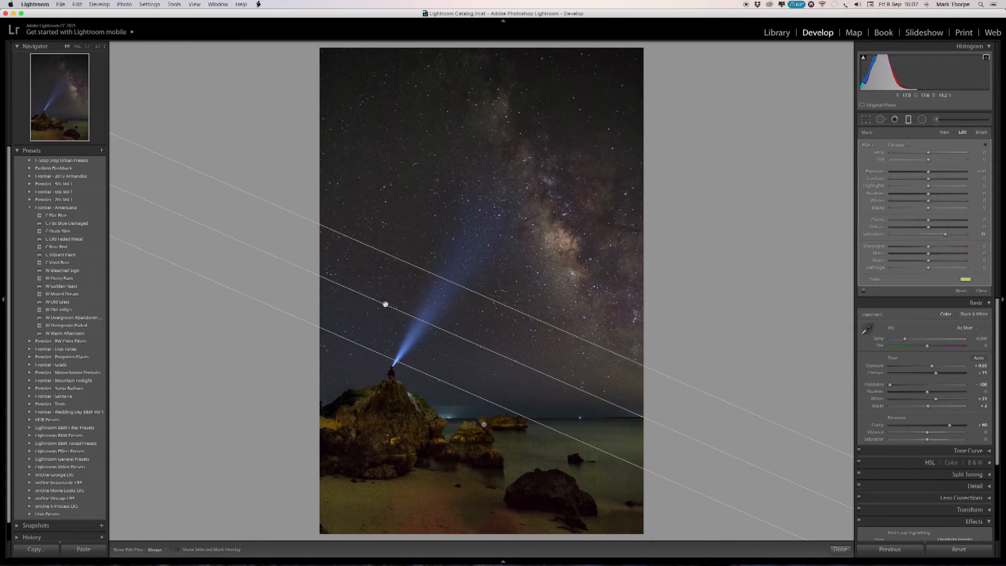
Shift the sky filter closer to the rock and flatten its tilt further toward the horizon, checking coverage with the mask overlay
mouse_move(385, 303)
drag(385, 304, 354, 312)
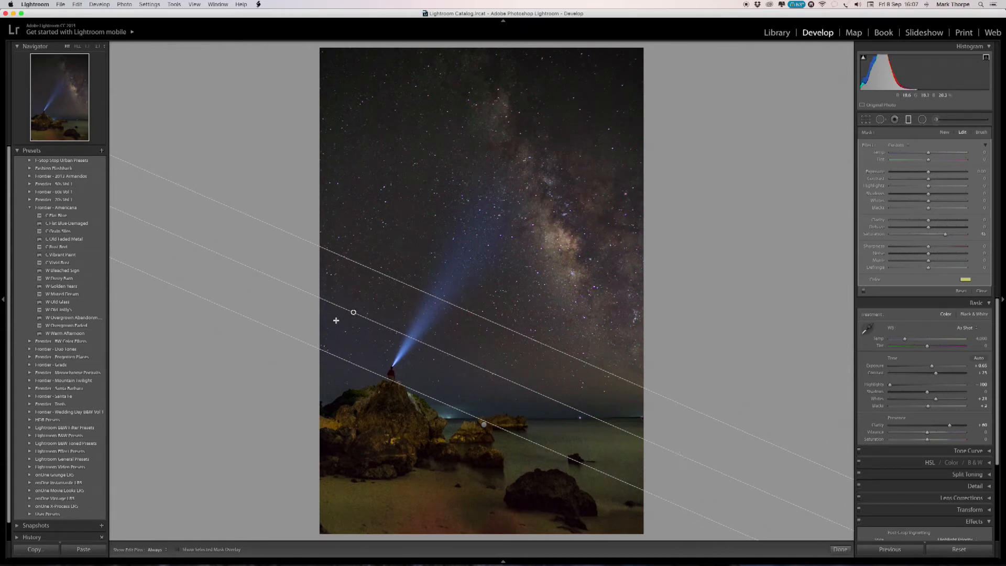
mouse_move(354, 312)
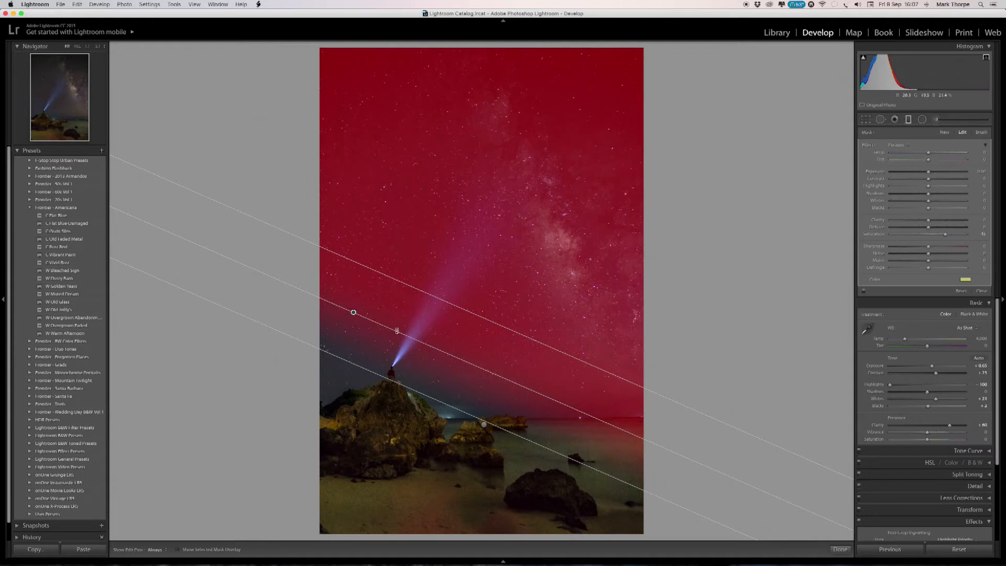
drag(638, 437, 643, 398)
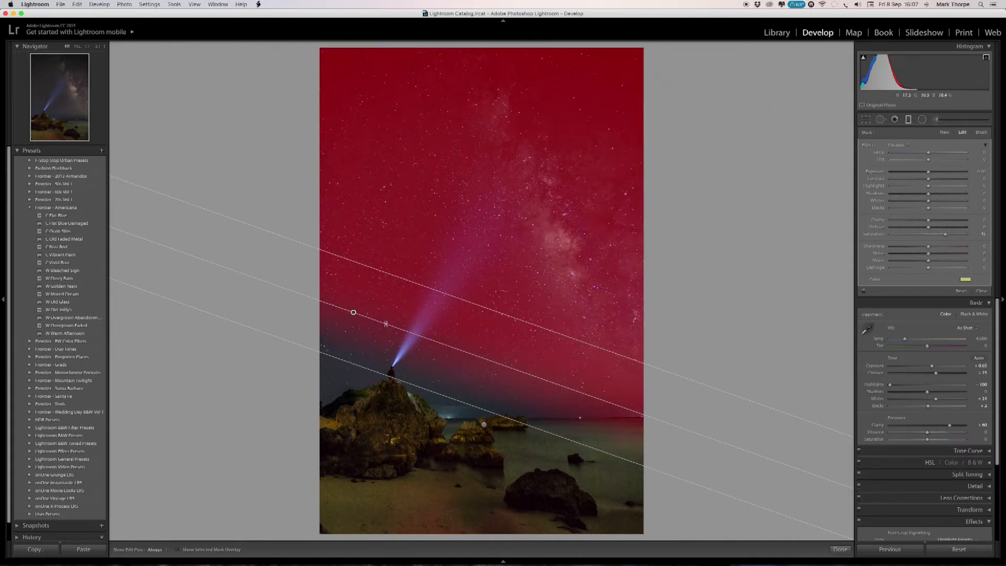
drag(665, 424, 668, 398)
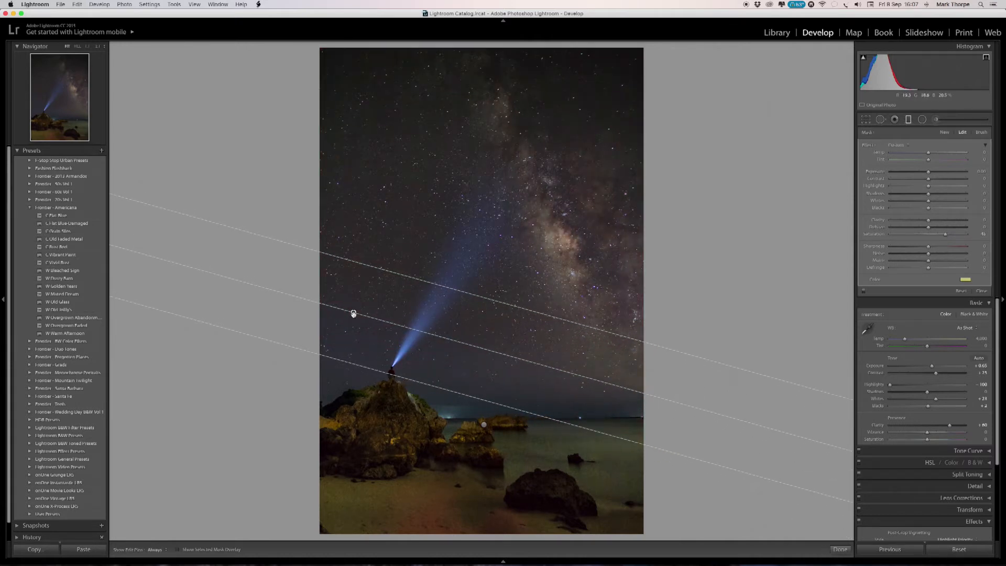
Lower the sky filter to just above the rock and horizon, narrow its transition band, and rotate it slightly closer to level
drag(353, 314, 357, 358)
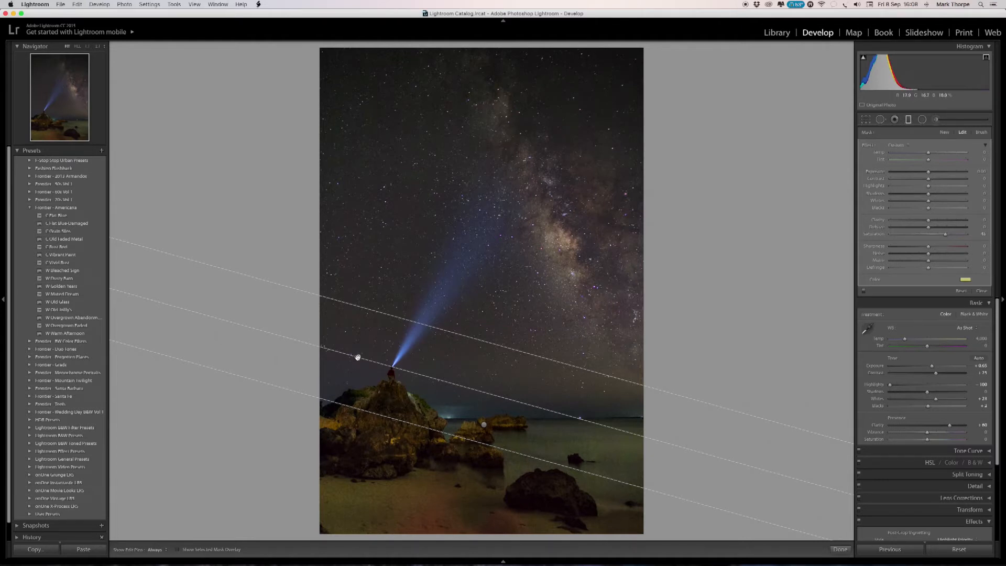
mouse_move(357, 356)
drag(366, 410, 375, 385)
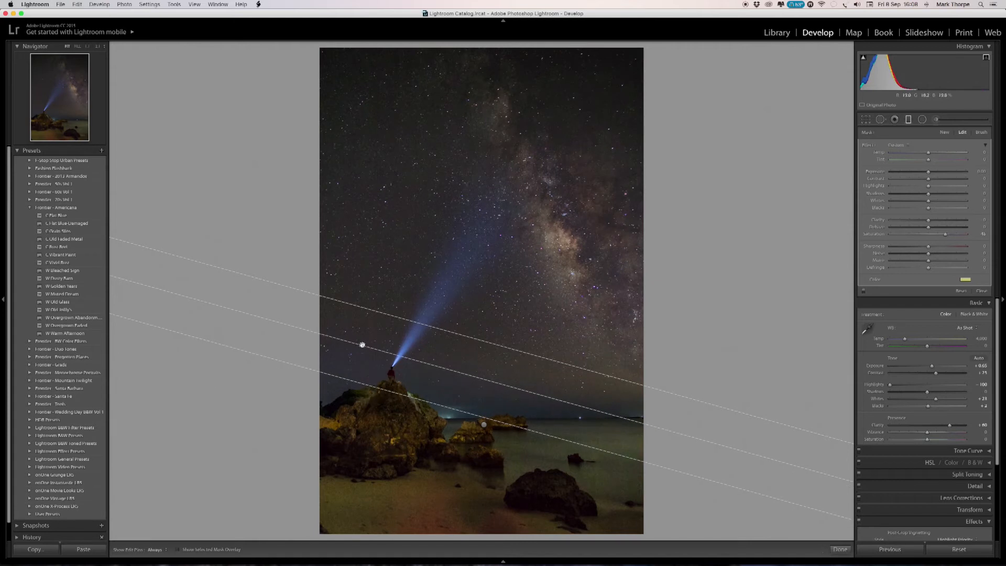
mouse_move(362, 344)
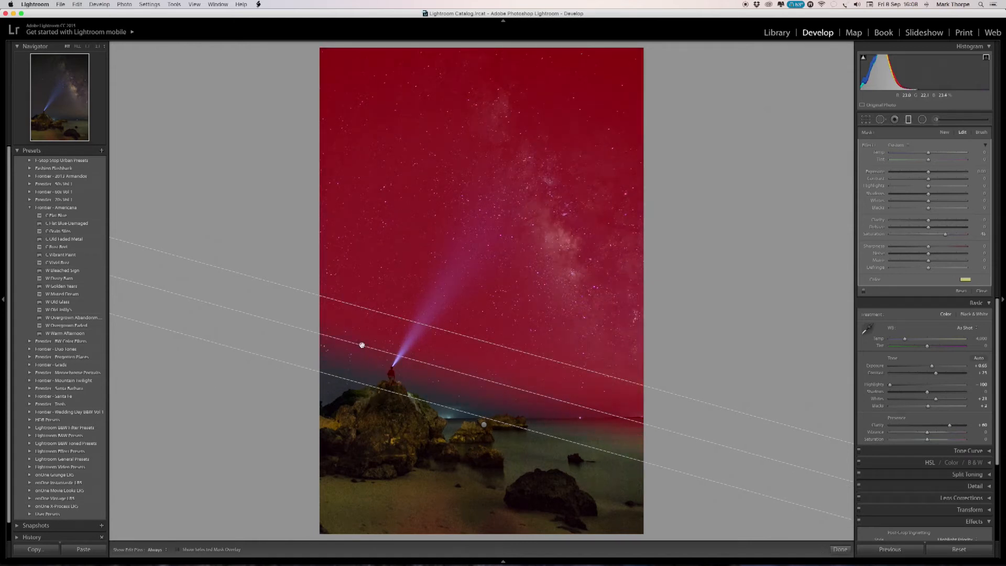
drag(363, 386, 362, 339)
mouse_move(361, 341)
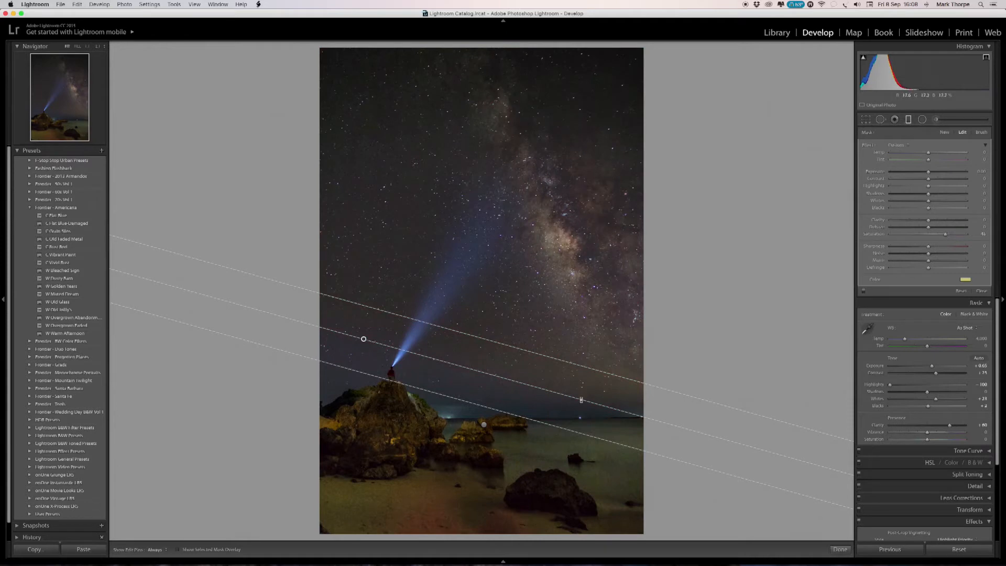
drag(580, 400, 584, 386)
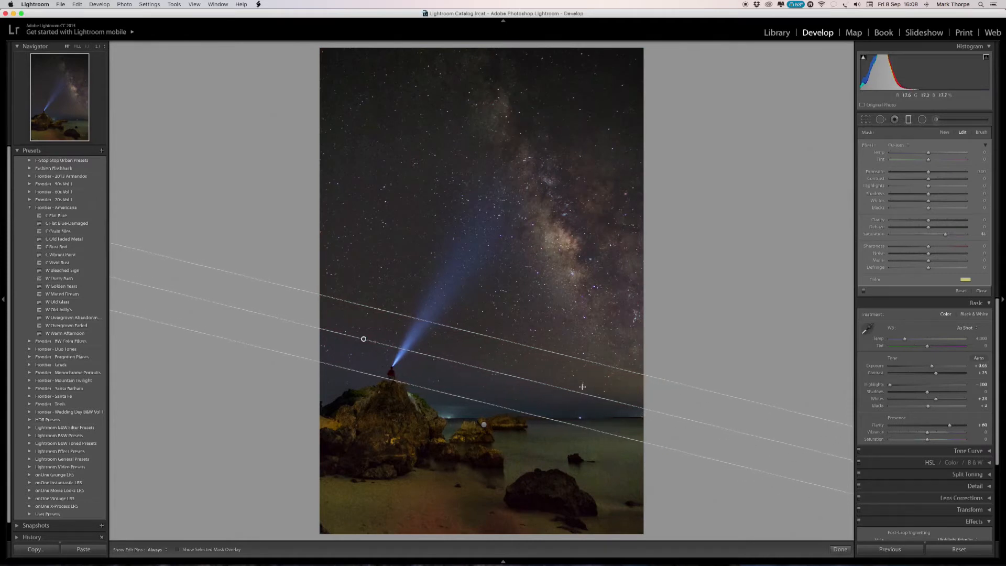
mouse_move(362, 338)
Clear the sky filter's leftover saturation and yellow tint by switching its effect preset to Exposure
drag(944, 237, 929, 236)
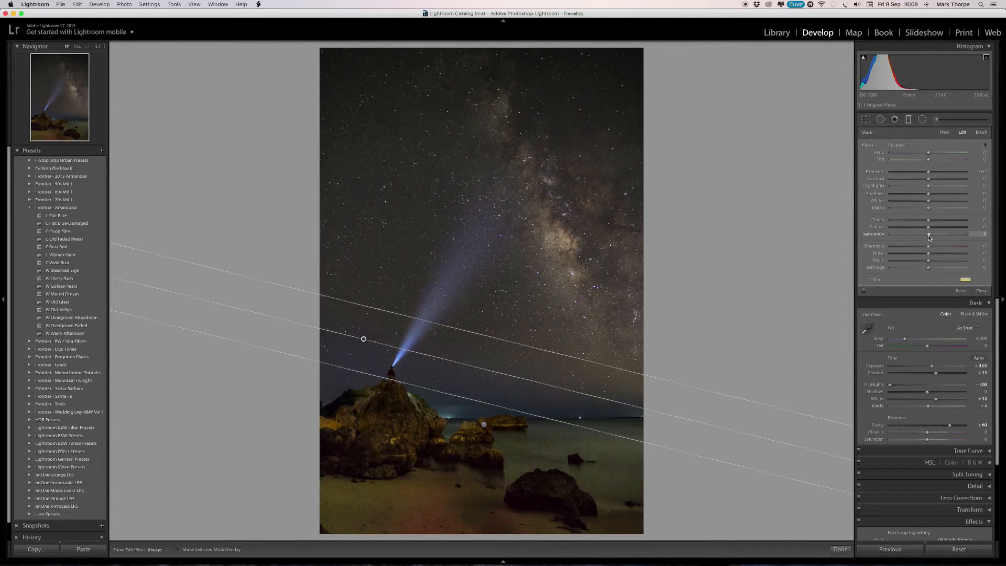
click(899, 149)
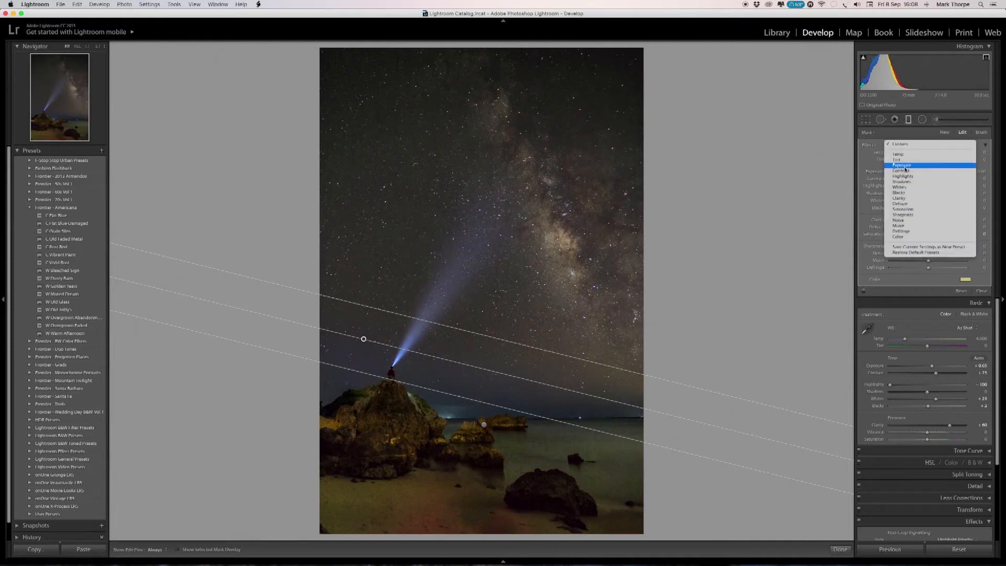
click(900, 165)
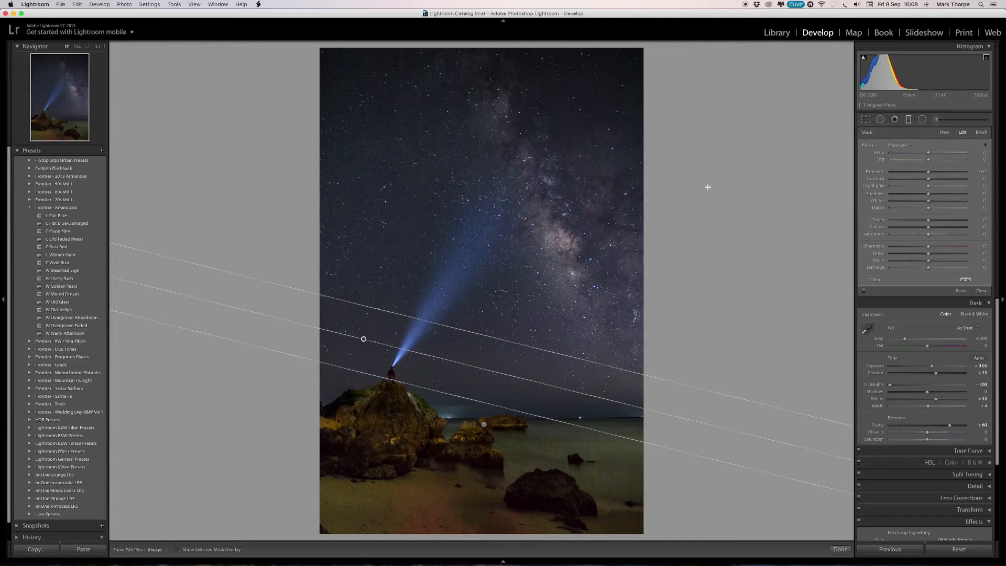
Set the sky filter's Exposure to about 0.5 and Shadows to -100, raise Contrast, Clarity and Dehaze, reduce Highlights, and close the filter
drag(928, 175, 932, 176)
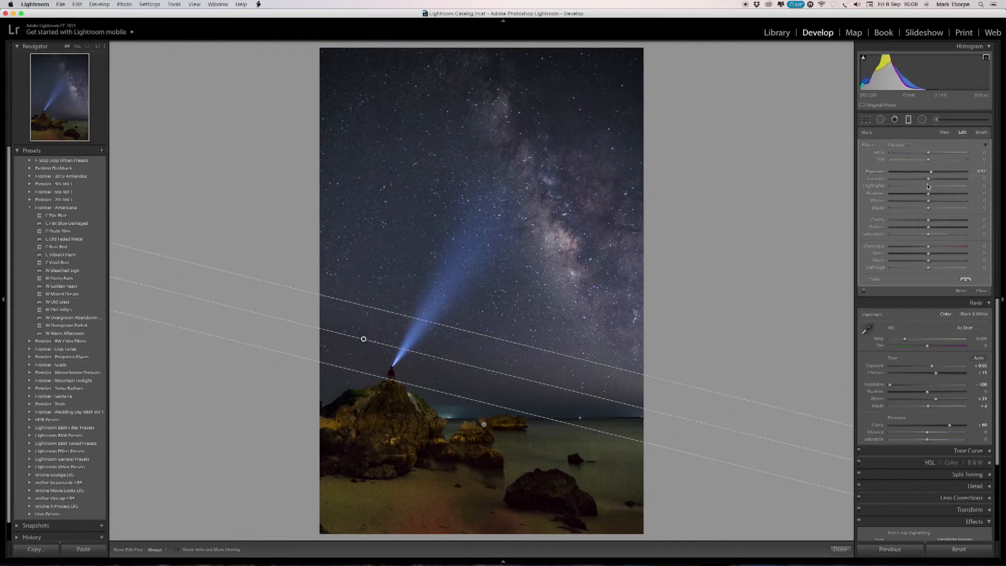
drag(928, 179, 889, 196)
mouse_move(927, 223)
mouse_down()
mouse_move(955, 218)
mouse_move(929, 227)
mouse_move(938, 227)
mouse_up()
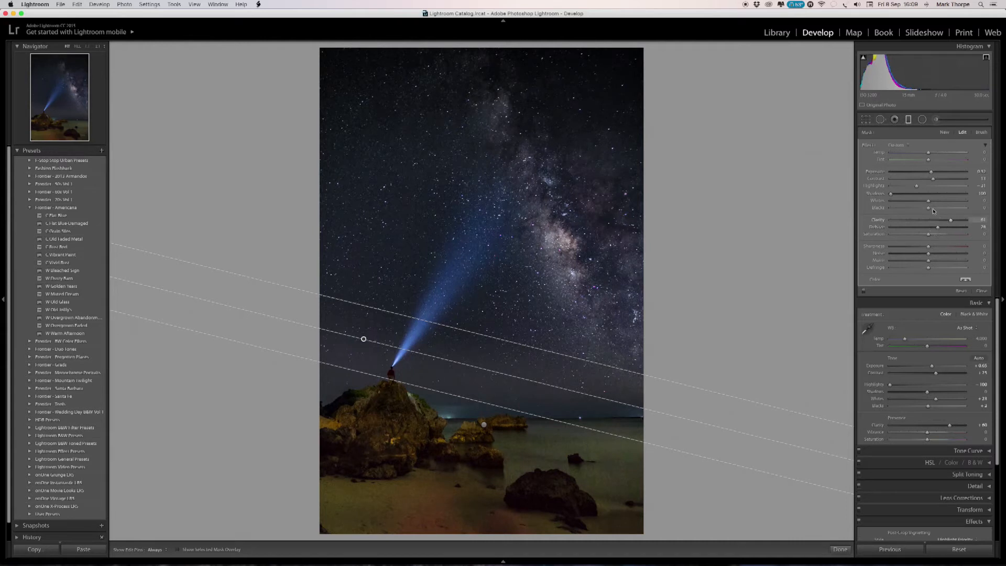
click(934, 187)
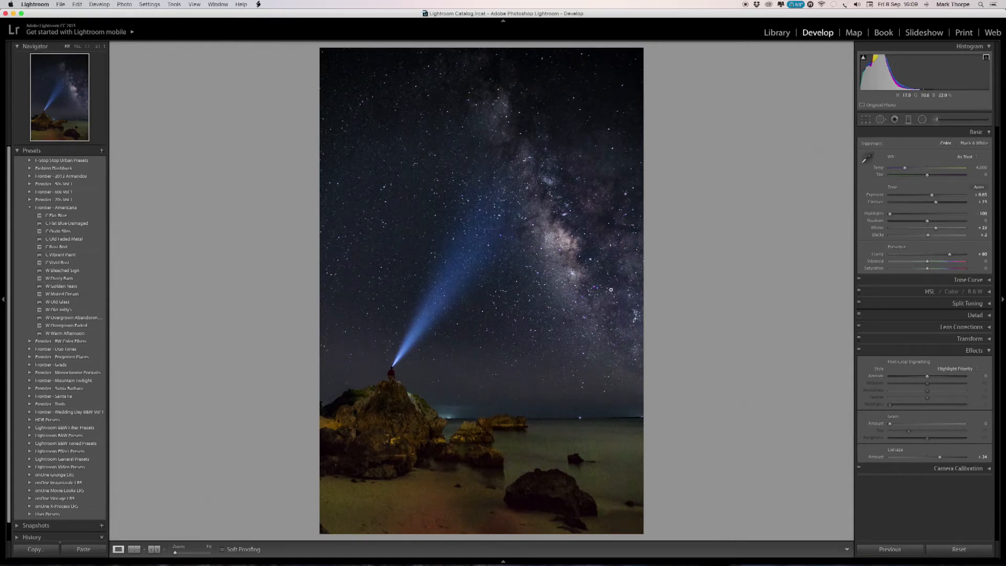
Set up a small Adjustment Brush using the Exposure effect preset with Exposure at about 0.5
click(936, 120)
key(bracketleft)
key(bracketleft)
key(bracketleft)
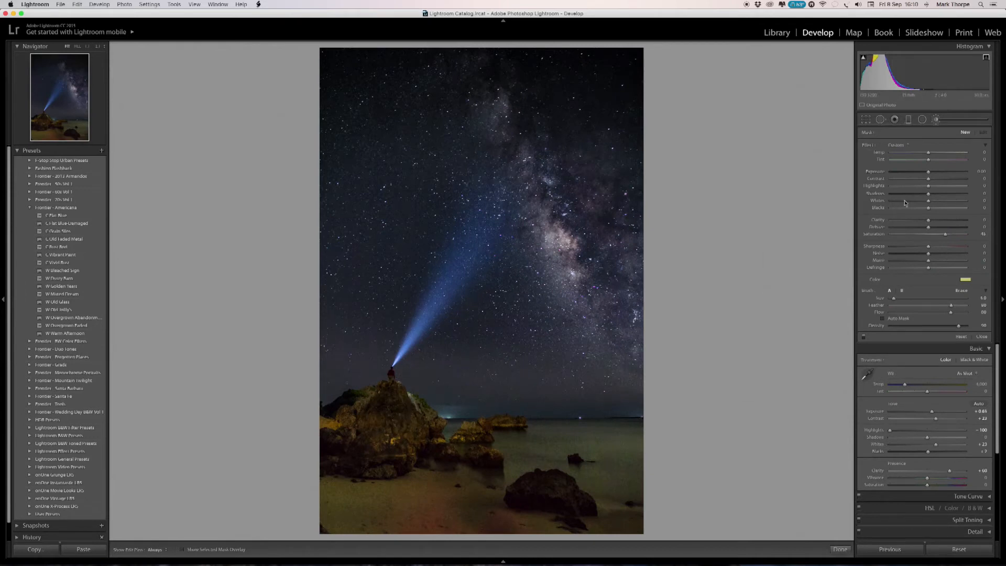
click(892, 149)
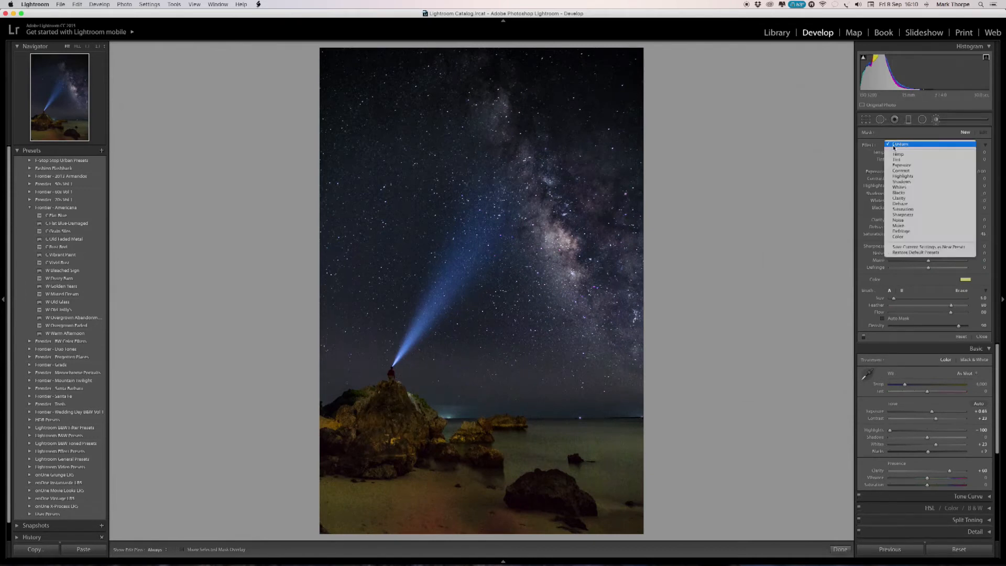
click(880, 195)
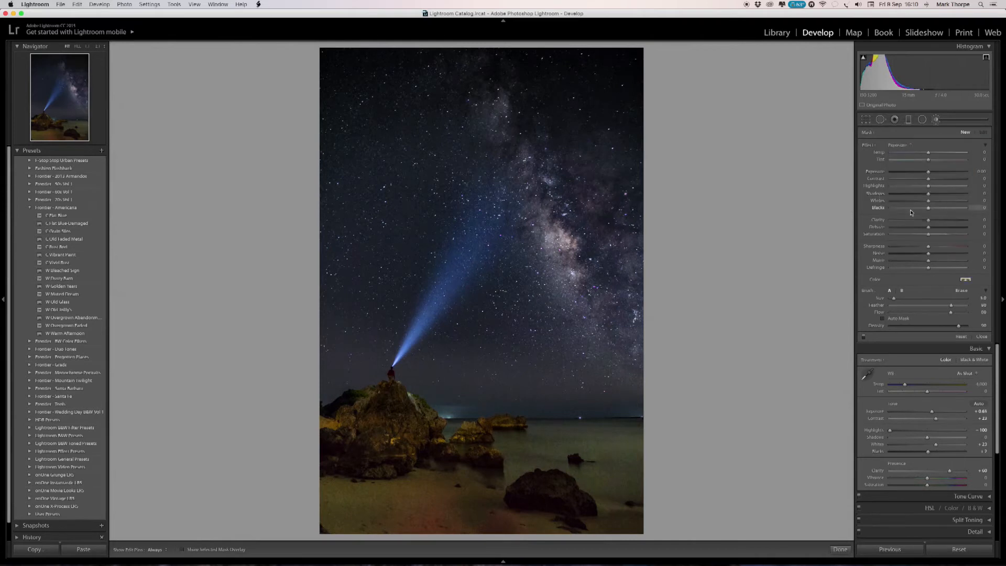
drag(928, 175, 931, 173)
key(bracketleft)
key(bracketleft)
key(h)
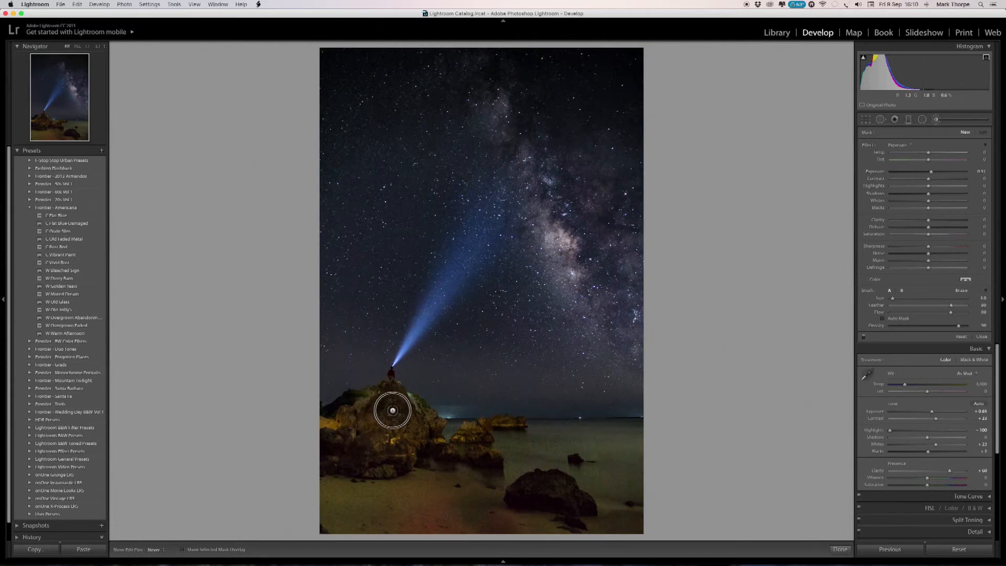
Brush the exposure adjustment over the large rock, the adjoining rocks and the dark foreground boulder, with the mask overlay shown
mouse_move(394, 390)
mouse_down()
mouse_move(382, 386)
mouse_move(405, 405)
mouse_up()
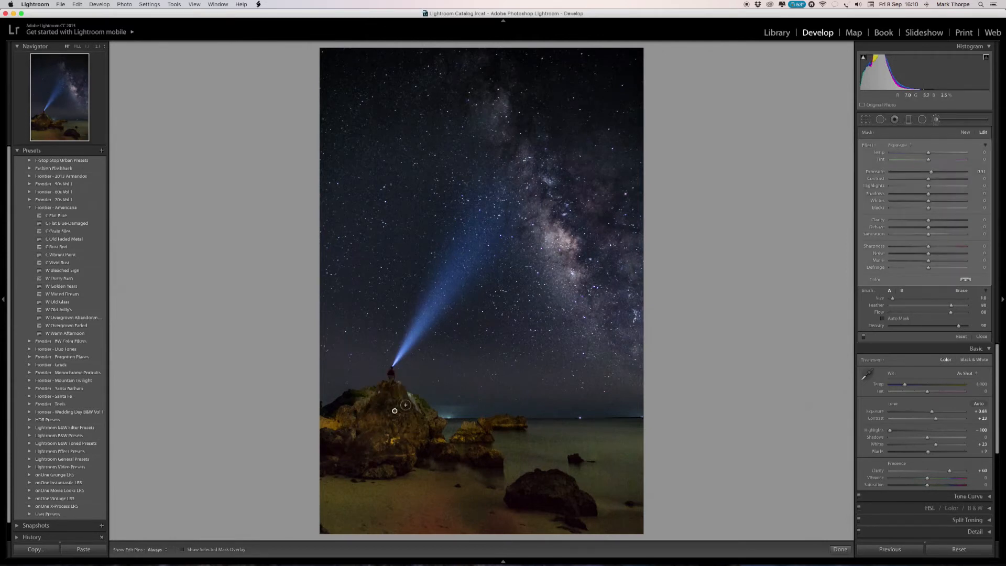
key(o)
key(h)
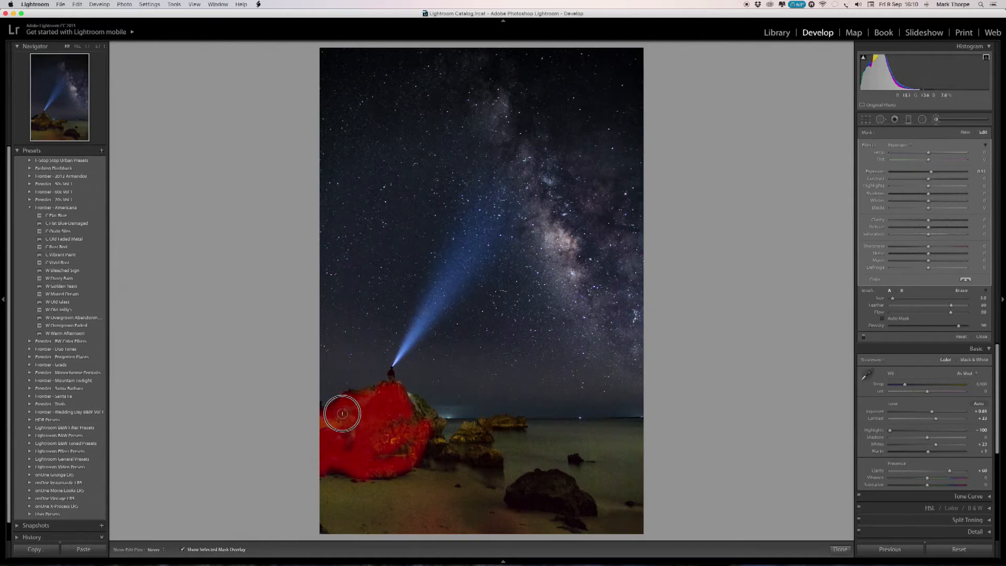
mouse_move(361, 424)
mouse_down()
mouse_move(336, 454)
mouse_move(414, 453)
mouse_move(418, 437)
mouse_move(399, 452)
mouse_move(413, 445)
mouse_move(368, 441)
mouse_move(424, 417)
mouse_move(407, 397)
mouse_move(440, 425)
mouse_move(444, 448)
mouse_up()
mouse_move(446, 461)
mouse_down()
mouse_move(428, 443)
mouse_move(434, 454)
mouse_move(422, 445)
mouse_move(419, 461)
mouse_move(382, 400)
mouse_move(365, 395)
mouse_move(376, 392)
mouse_move(316, 410)
mouse_up()
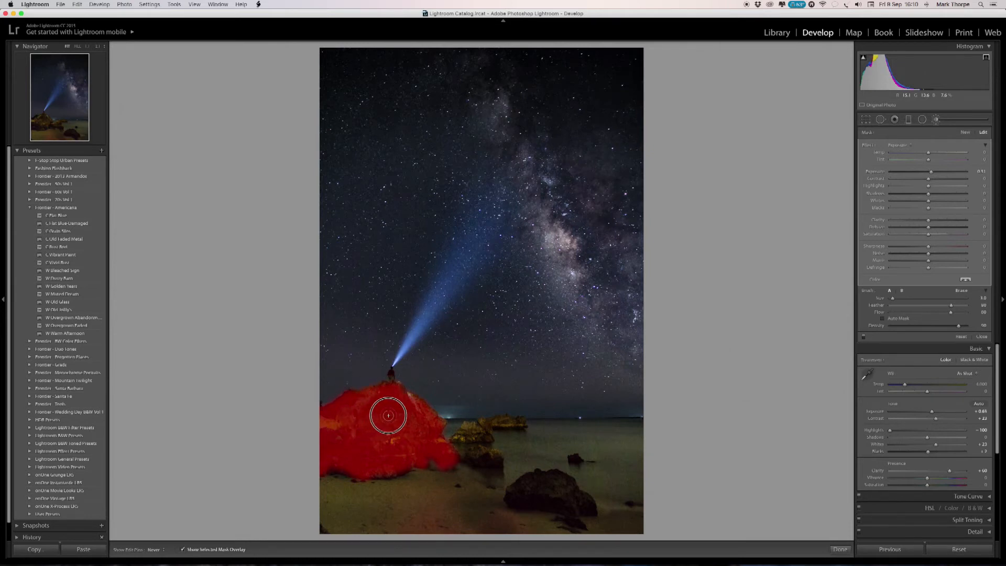
mouse_move(469, 427)
mouse_down()
mouse_move(456, 434)
mouse_move(478, 434)
mouse_move(475, 427)
mouse_move(464, 422)
mouse_move(471, 454)
mouse_move(498, 464)
mouse_move(478, 451)
mouse_move(489, 422)
mouse_move(521, 426)
mouse_up()
key(h)
mouse_move(533, 467)
mouse_down()
mouse_move(534, 487)
mouse_move(514, 482)
mouse_move(509, 495)
mouse_move(595, 510)
mouse_move(553, 471)
mouse_move(538, 473)
mouse_move(552, 482)
mouse_move(534, 489)
mouse_move(555, 500)
mouse_move(539, 489)
mouse_move(568, 488)
mouse_move(552, 474)
mouse_move(539, 485)
mouse_move(548, 492)
mouse_move(560, 481)
mouse_move(580, 507)
mouse_move(569, 490)
mouse_move(573, 459)
mouse_up()
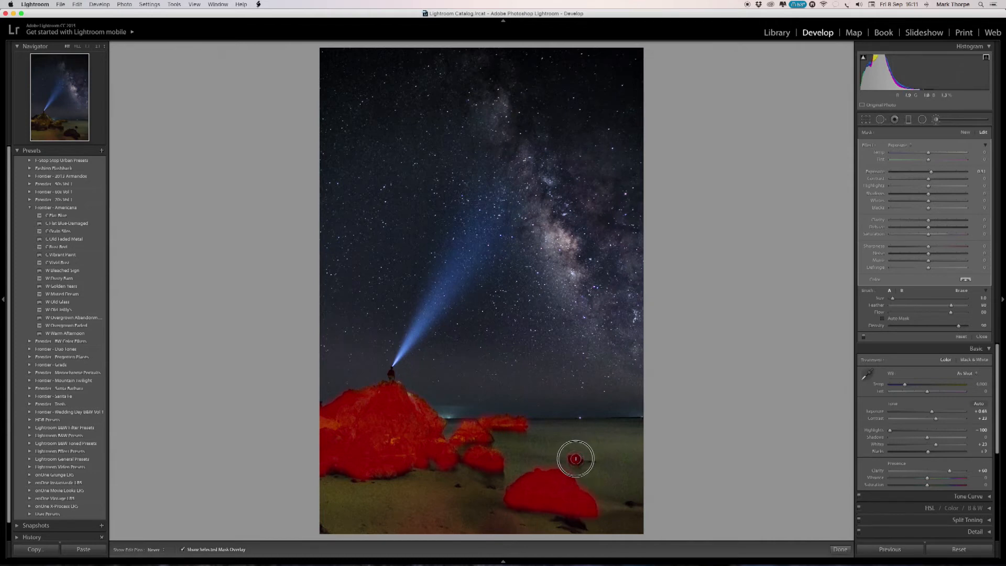
Extend the brush mask to the small stones in the water and on the sand and to the foreground boulder's lower edge
key(h)
key(h)
click(632, 504)
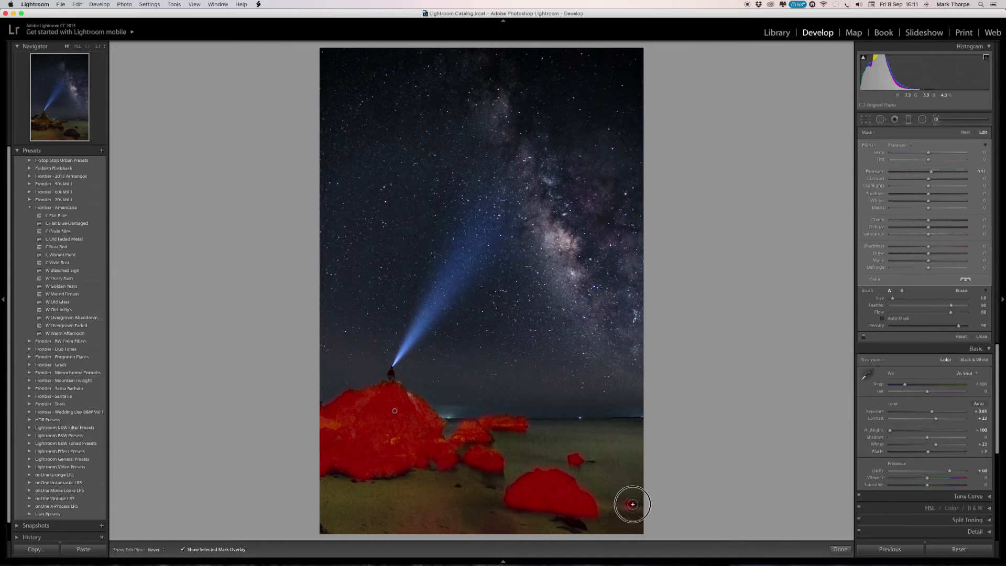
click(458, 486)
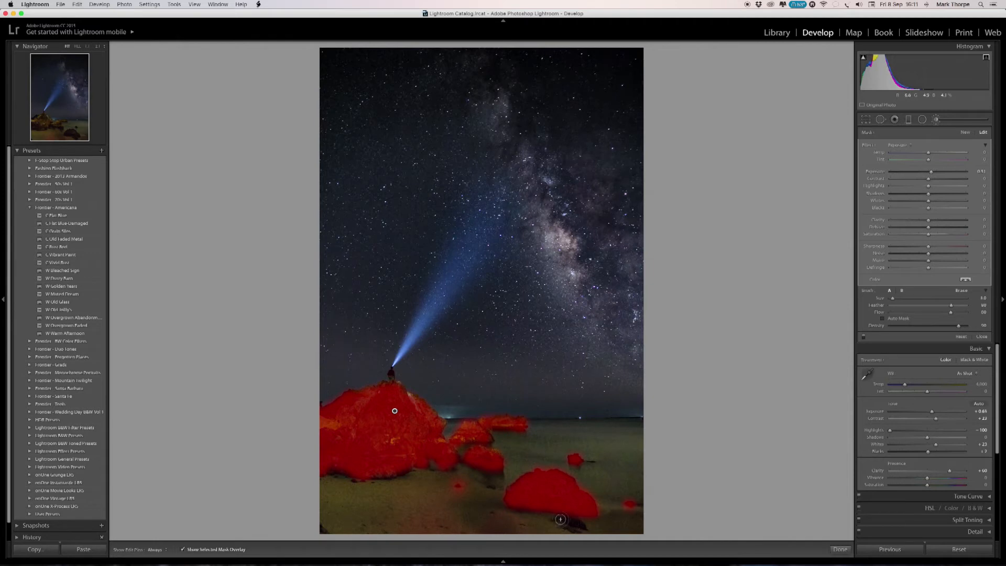
mouse_move(556, 519)
mouse_down()
mouse_move(579, 526)
mouse_move(569, 515)
mouse_up()
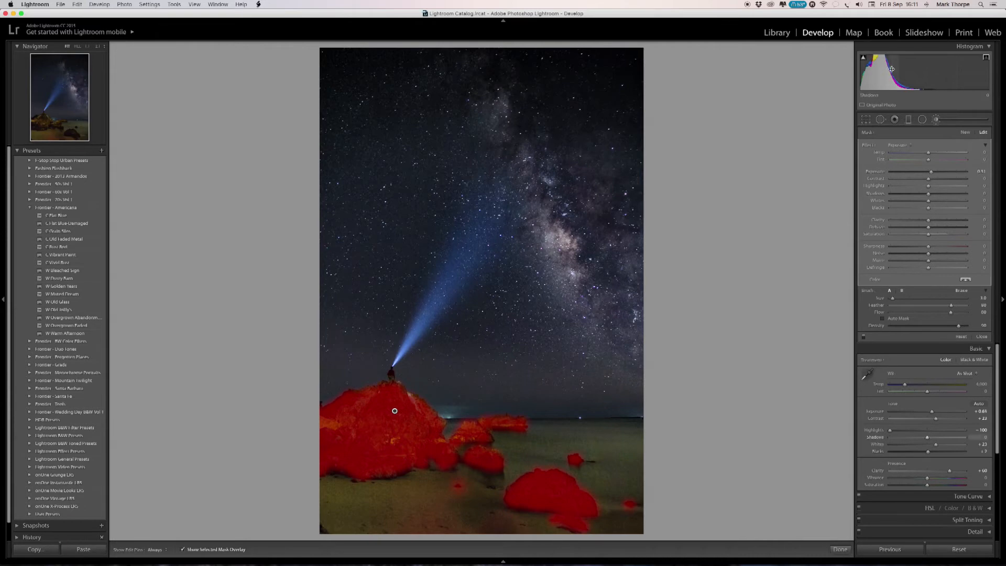
Extend the large rock's brush mask over the person standing on its summit and along the rock's upper edges and ridges
key(e)
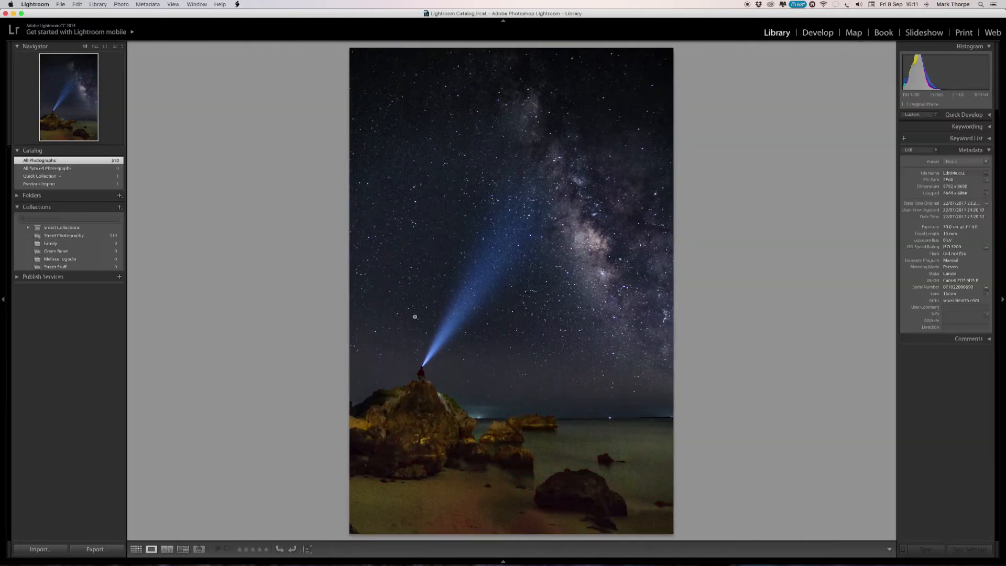
click(424, 373)
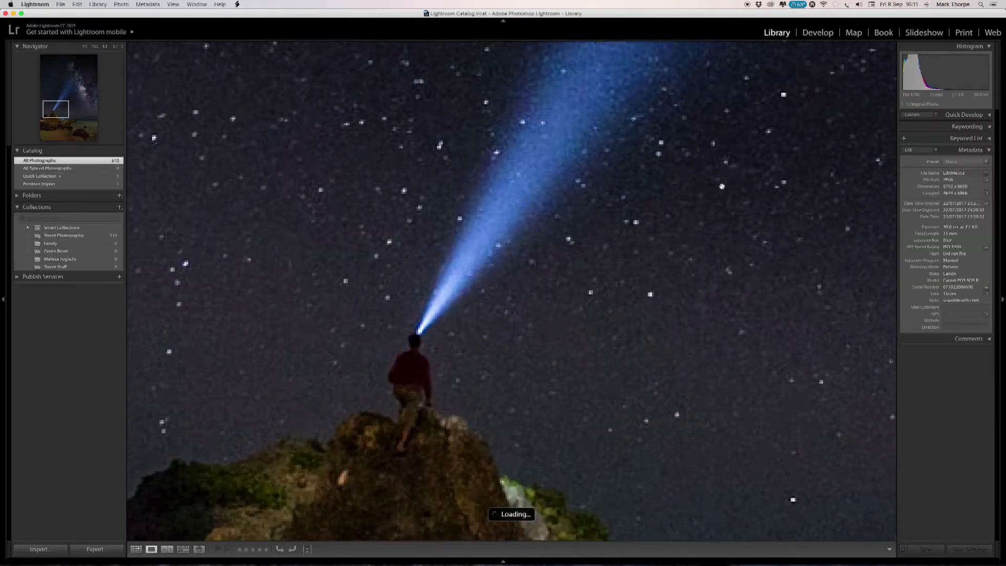
click(813, 33)
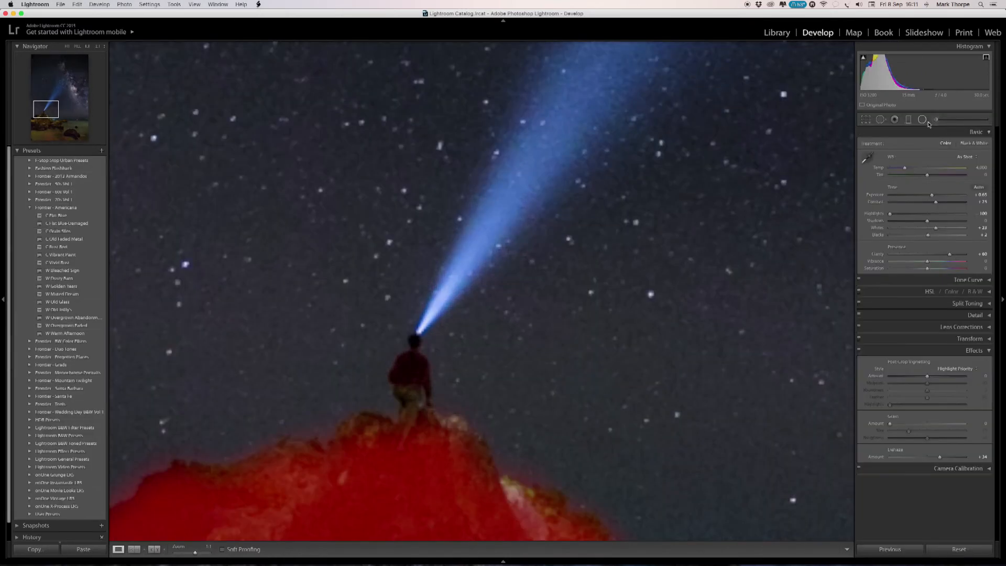
click(935, 120)
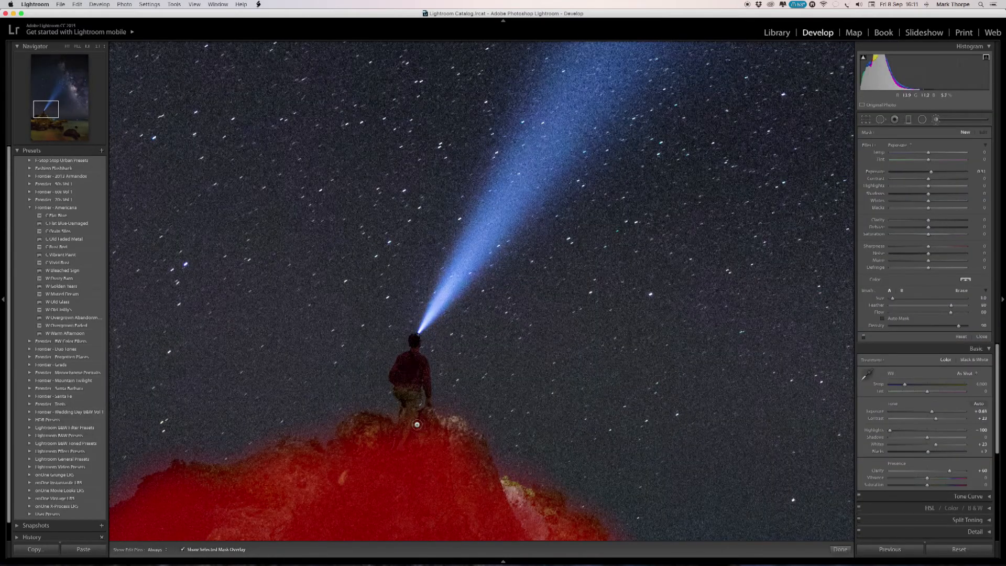
scroll(453, 436, up, 5)
scroll(454, 438, down, 4)
drag(49, 113, 46, 122)
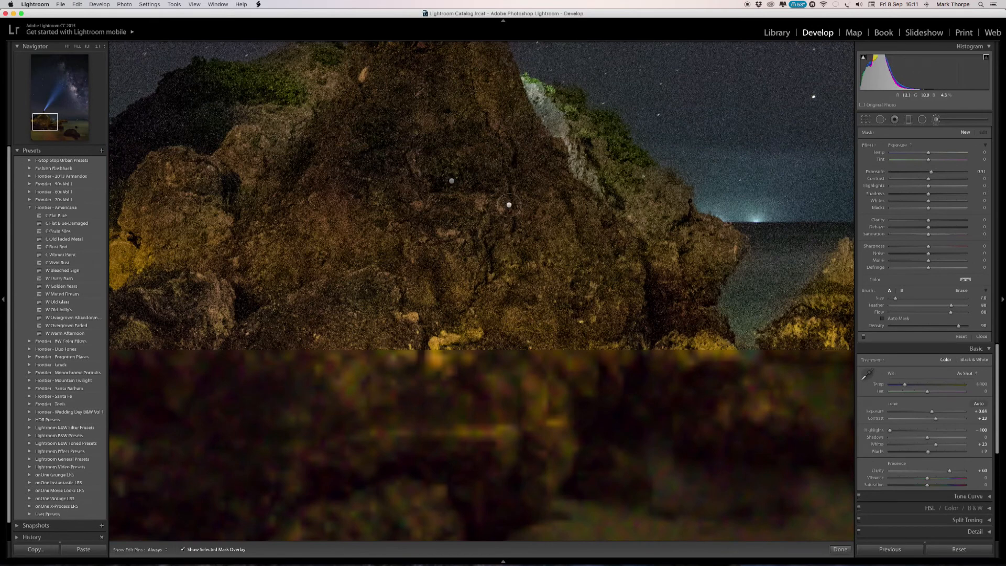
click(453, 181)
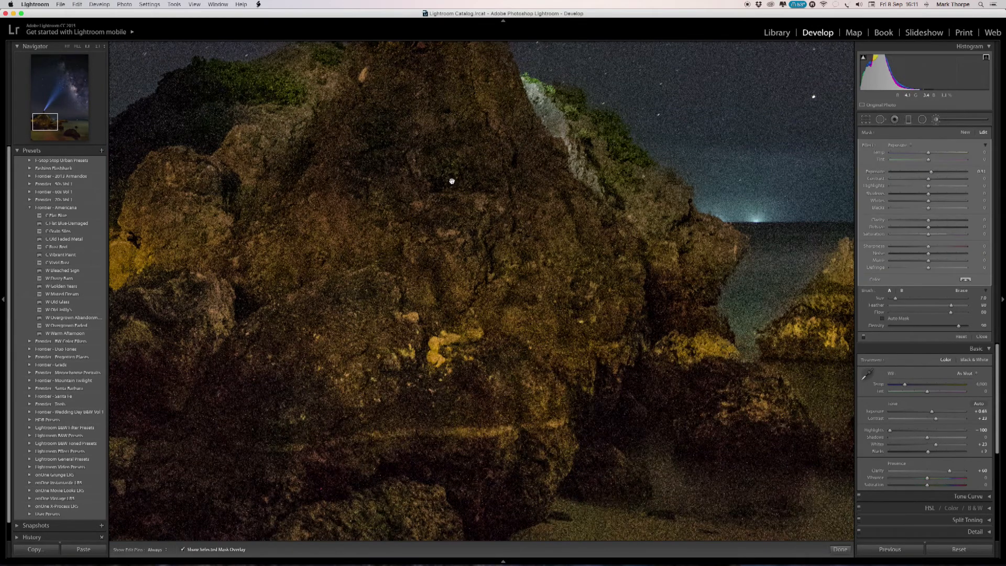
drag(40, 121, 43, 115)
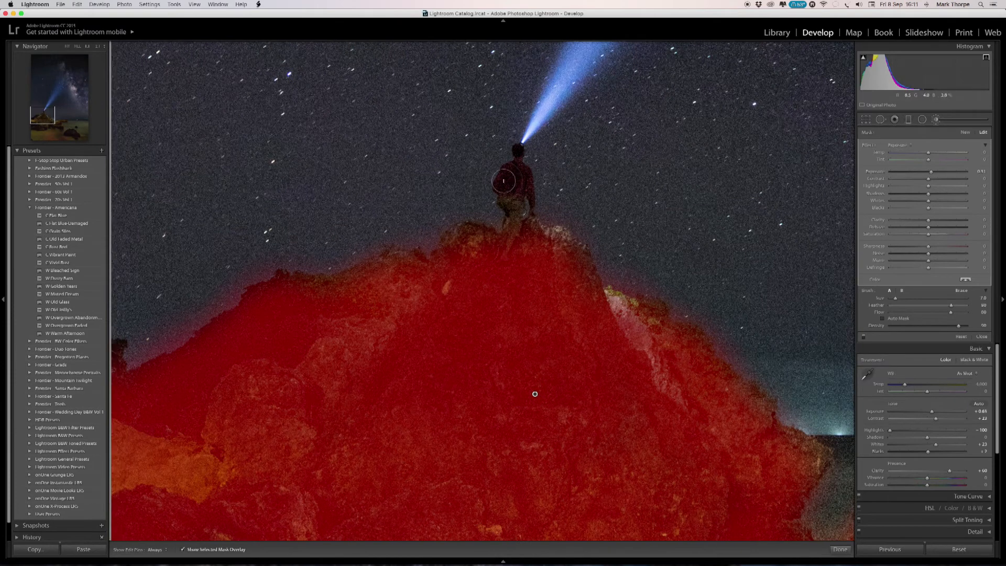
key(h)
mouse_move(503, 171)
mouse_down()
mouse_move(507, 231)
mouse_move(521, 209)
mouse_move(518, 218)
mouse_up()
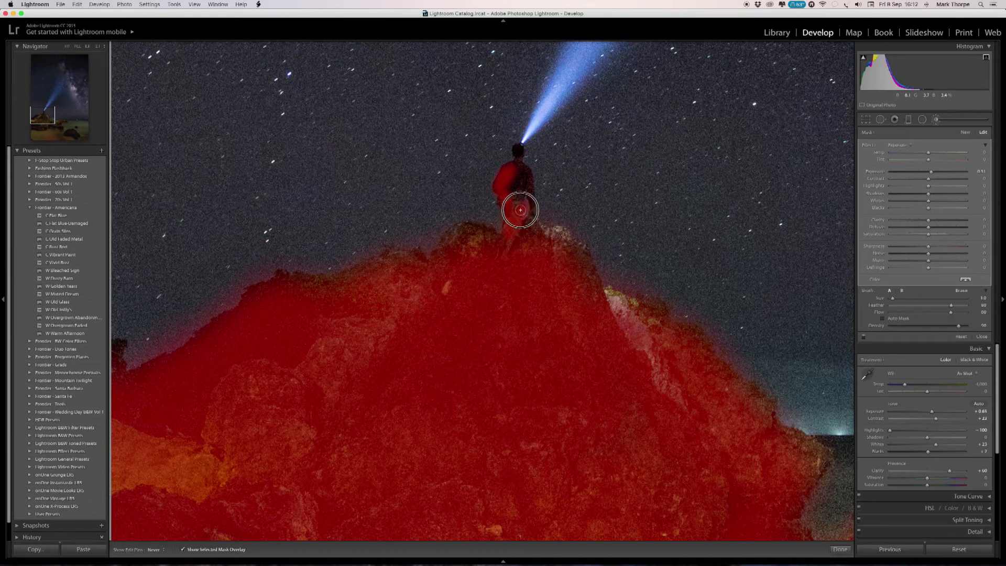
mouse_move(519, 181)
mouse_down()
mouse_move(516, 213)
mouse_move(518, 173)
mouse_move(508, 187)
mouse_move(518, 165)
mouse_move(506, 176)
mouse_move(517, 148)
mouse_move(537, 238)
mouse_move(523, 203)
mouse_move(528, 245)
mouse_move(511, 249)
mouse_move(507, 235)
mouse_move(494, 250)
mouse_move(503, 241)
mouse_move(488, 228)
mouse_move(465, 225)
mouse_move(428, 259)
mouse_move(475, 233)
mouse_move(483, 242)
mouse_move(469, 243)
mouse_move(477, 235)
mouse_move(460, 244)
mouse_move(476, 264)
mouse_move(539, 260)
mouse_move(541, 231)
mouse_move(561, 229)
mouse_move(582, 247)
mouse_move(606, 307)
mouse_move(584, 267)
mouse_move(596, 308)
mouse_move(555, 240)
mouse_move(521, 251)
mouse_move(573, 295)
mouse_move(515, 258)
mouse_move(561, 251)
mouse_move(563, 285)
mouse_move(642, 303)
mouse_move(620, 296)
mouse_move(619, 313)
mouse_move(665, 305)
mouse_move(645, 298)
mouse_move(665, 315)
mouse_move(636, 303)
mouse_move(647, 322)
mouse_move(694, 330)
mouse_move(721, 370)
mouse_move(681, 337)
mouse_move(696, 343)
mouse_move(660, 341)
mouse_up()
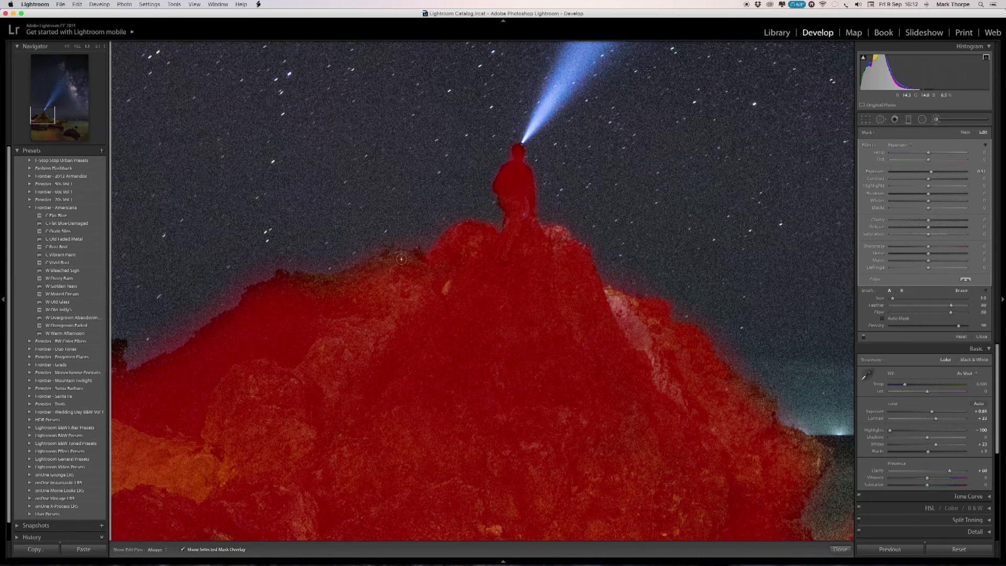
mouse_move(419, 260)
mouse_down()
mouse_move(381, 259)
mouse_move(387, 250)
mouse_move(319, 285)
mouse_move(362, 274)
mouse_move(293, 295)
mouse_move(350, 284)
mouse_move(367, 269)
mouse_move(340, 298)
mouse_move(369, 272)
mouse_move(409, 270)
mouse_move(378, 267)
mouse_move(395, 261)
mouse_move(421, 268)
mouse_move(383, 266)
mouse_move(360, 286)
mouse_move(445, 320)
mouse_up()
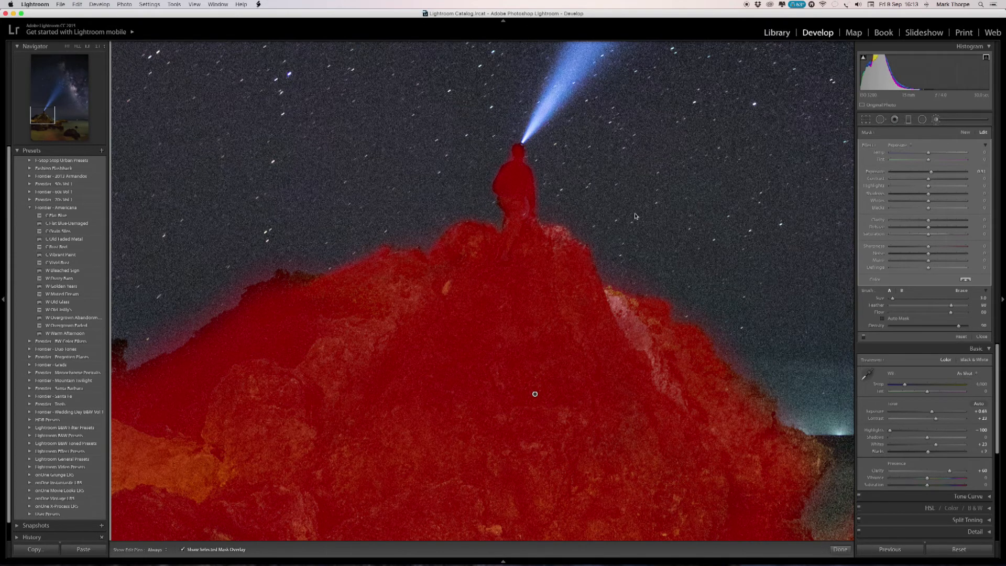
Hide the mask overlay, raise the rock brush adjustment's Exposure to about 0.9, cool its Temp and shift its Tint toward magenta
key(e)
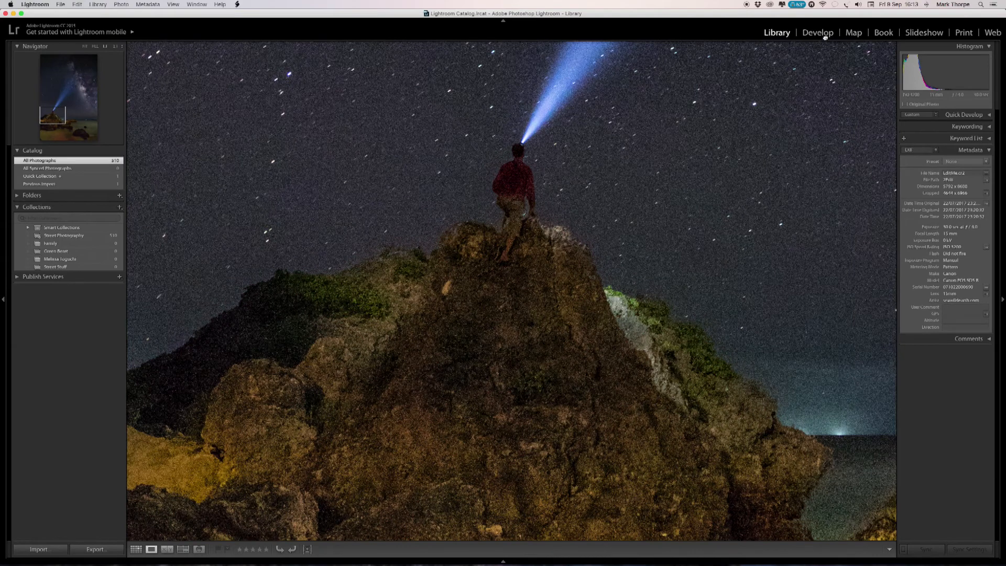
key(z)
key(z)
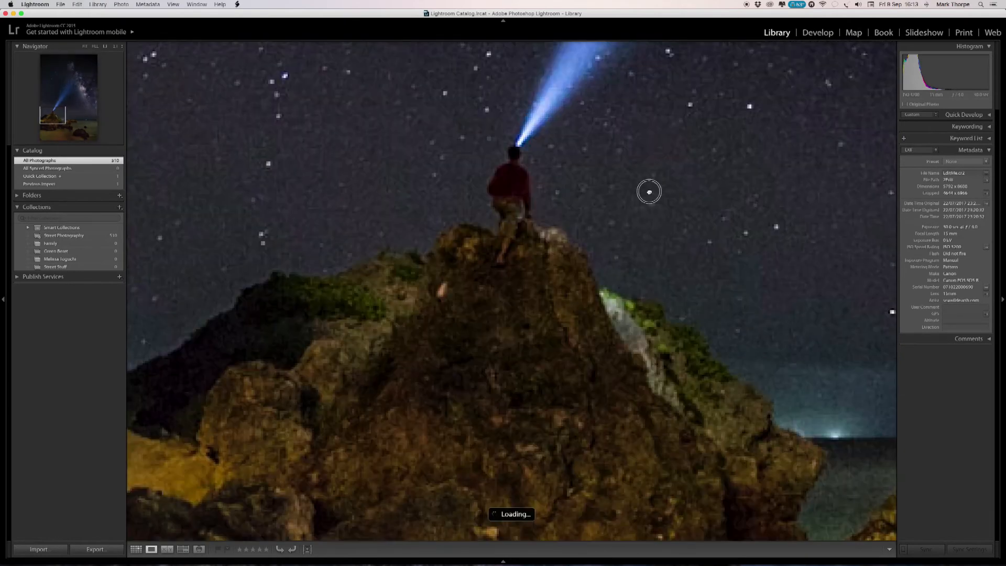
key(z)
click(816, 34)
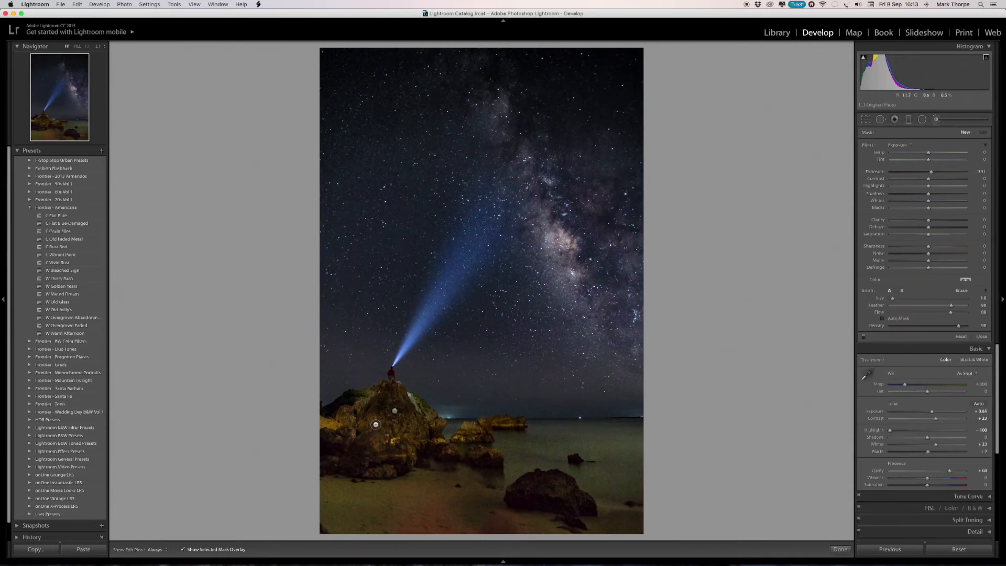
click(395, 412)
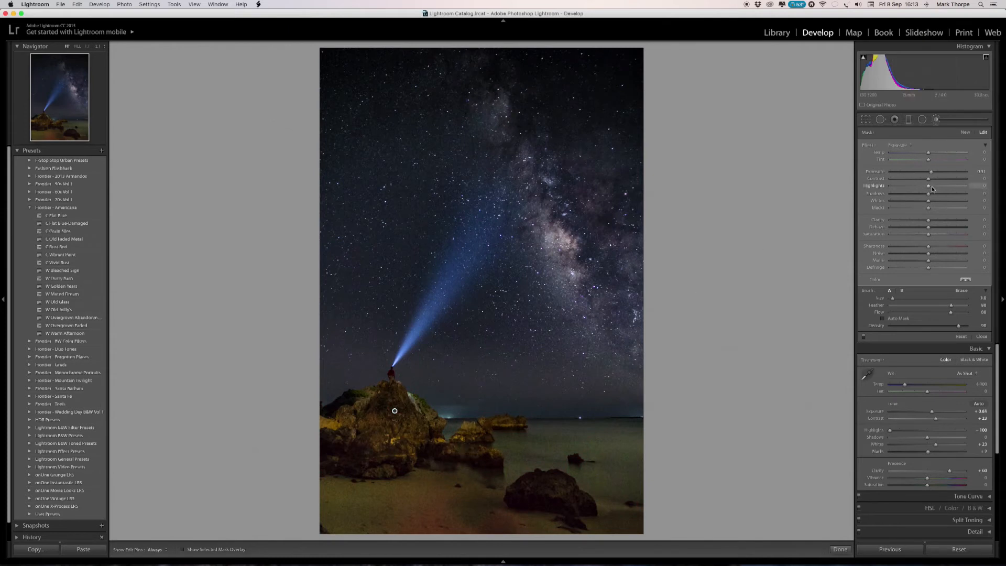
drag(931, 174, 938, 174)
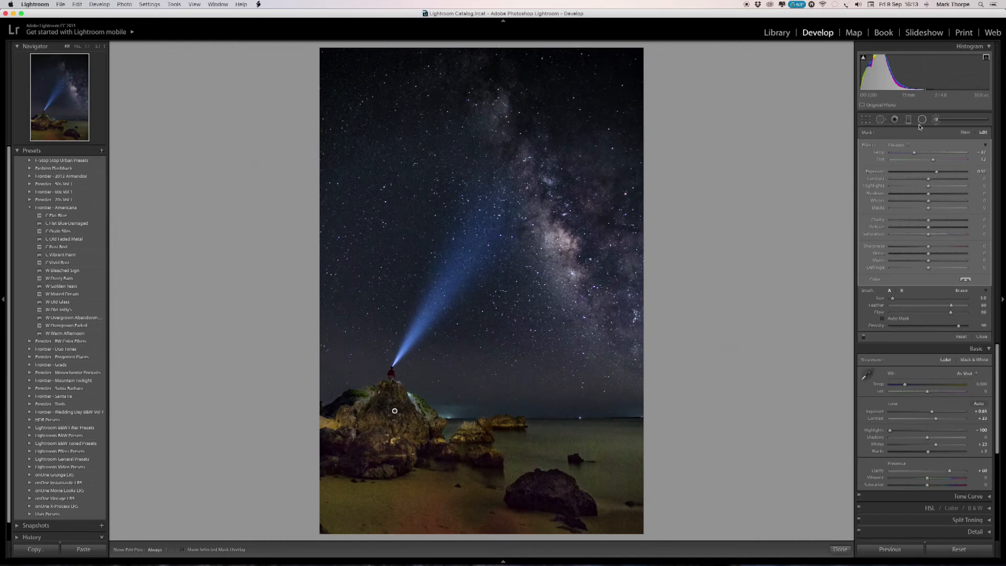
Paint a new brush adjustment over the reddish sand along the photo's lower edge, strongly lower its Saturation, and close the brush
click(961, 133)
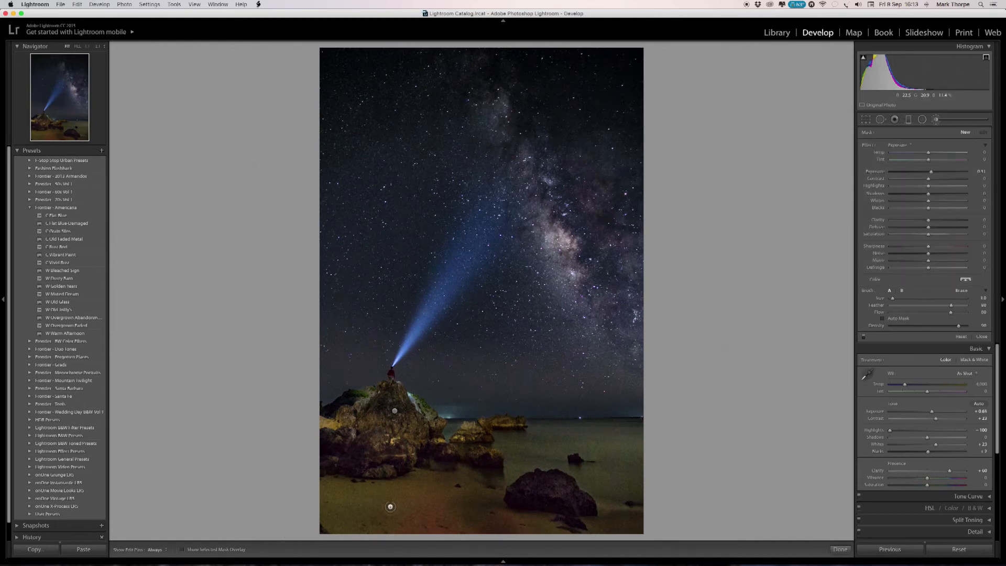
key(h)
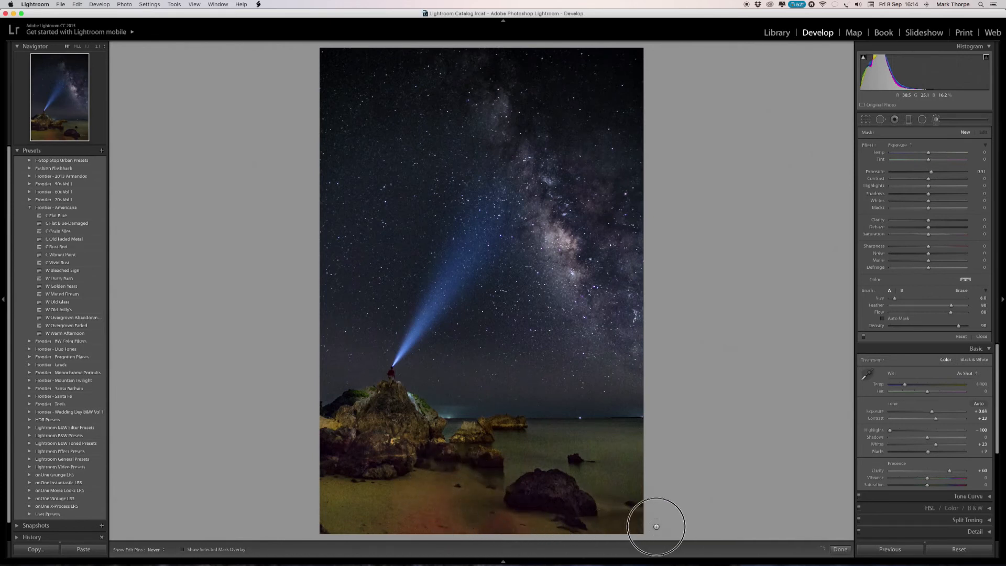
mouse_move(611, 528)
mouse_down()
mouse_move(498, 525)
mouse_move(524, 532)
mouse_move(416, 510)
mouse_move(437, 495)
mouse_move(386, 521)
mouse_move(497, 523)
mouse_up()
key(h)
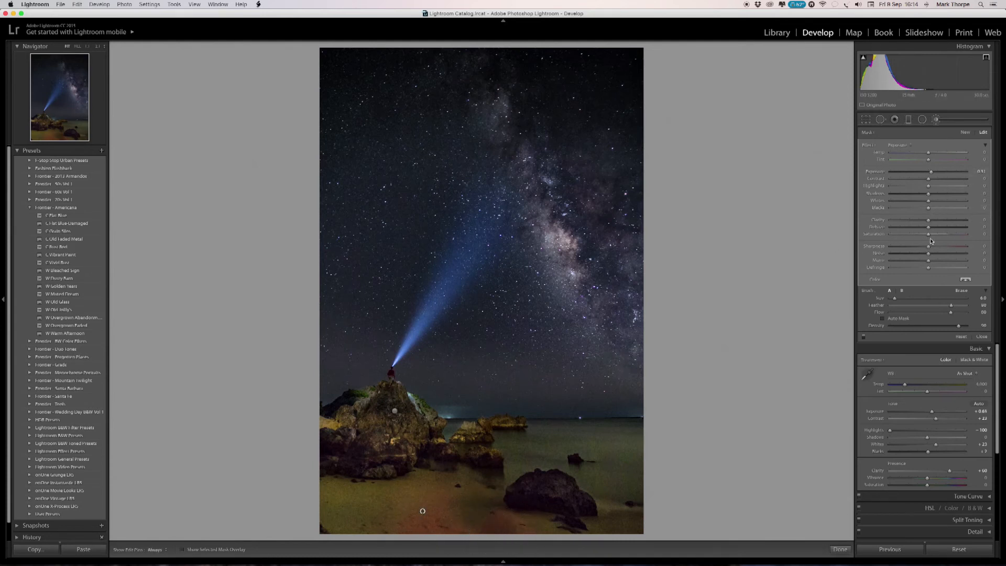
drag(928, 235, 886, 234)
click(936, 118)
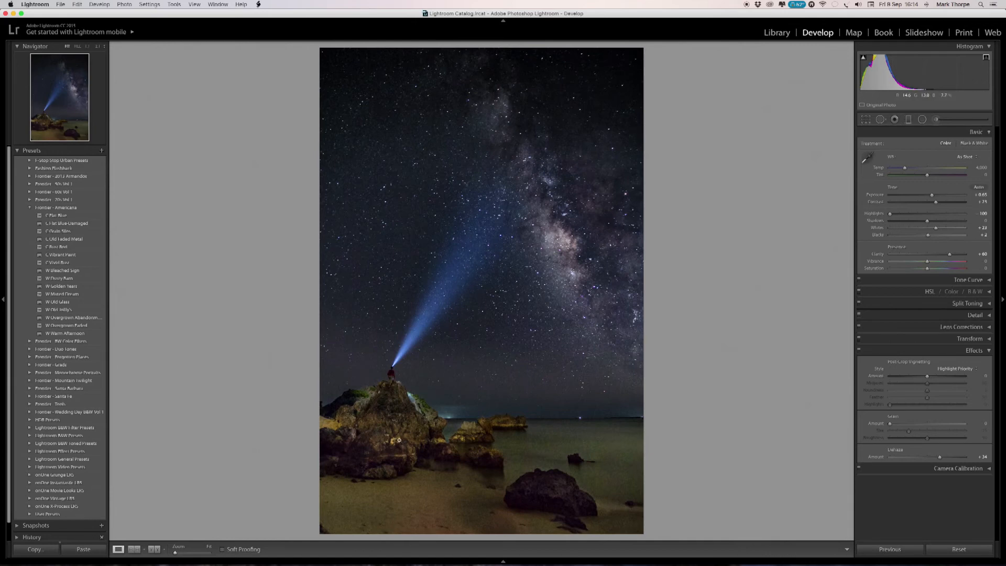
With the mask overlay shown and Flow at 100, paint a new brush adjustment over the sea, beach and rocks below the horizon
click(390, 376)
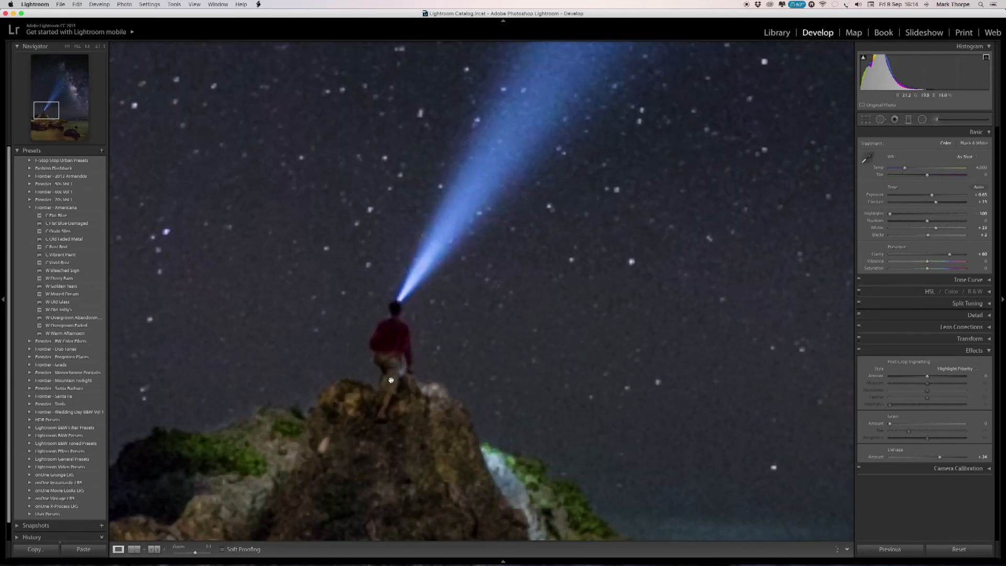
click(391, 333)
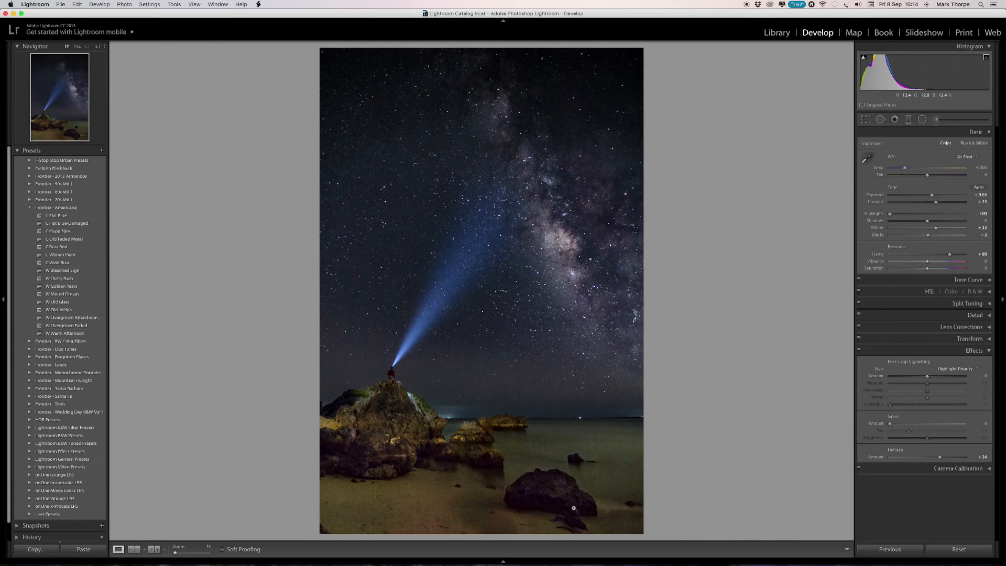
click(557, 443)
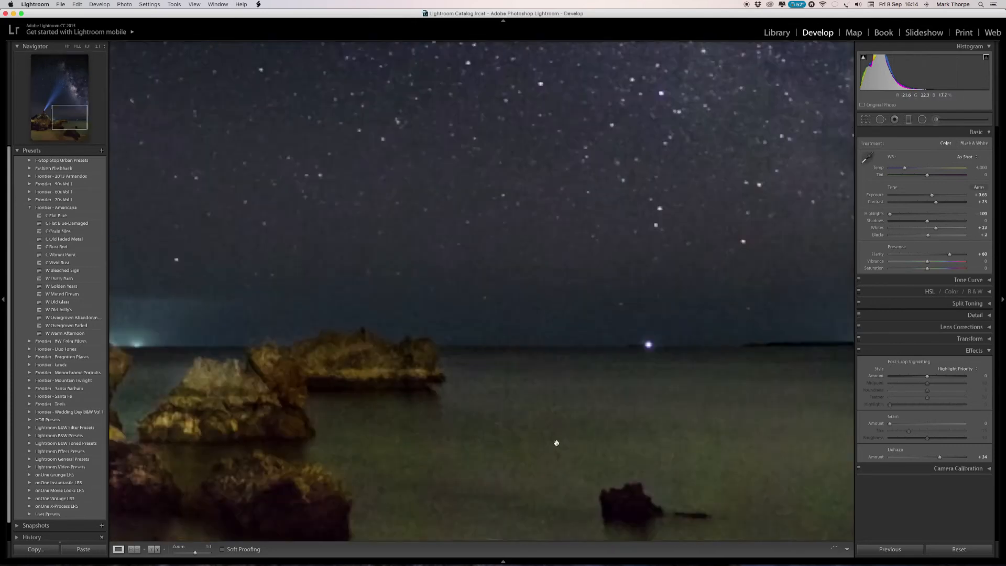
click(556, 443)
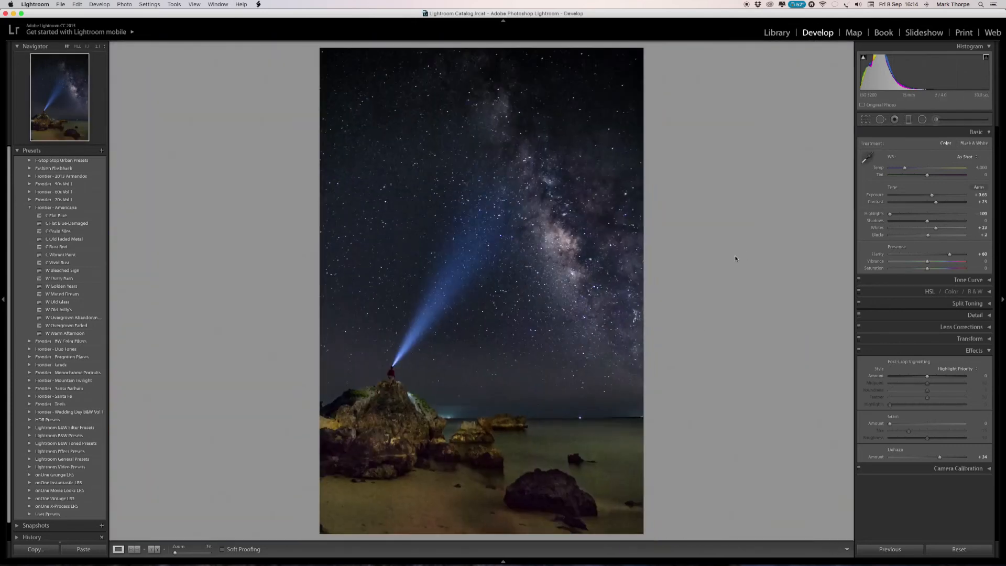
click(935, 119)
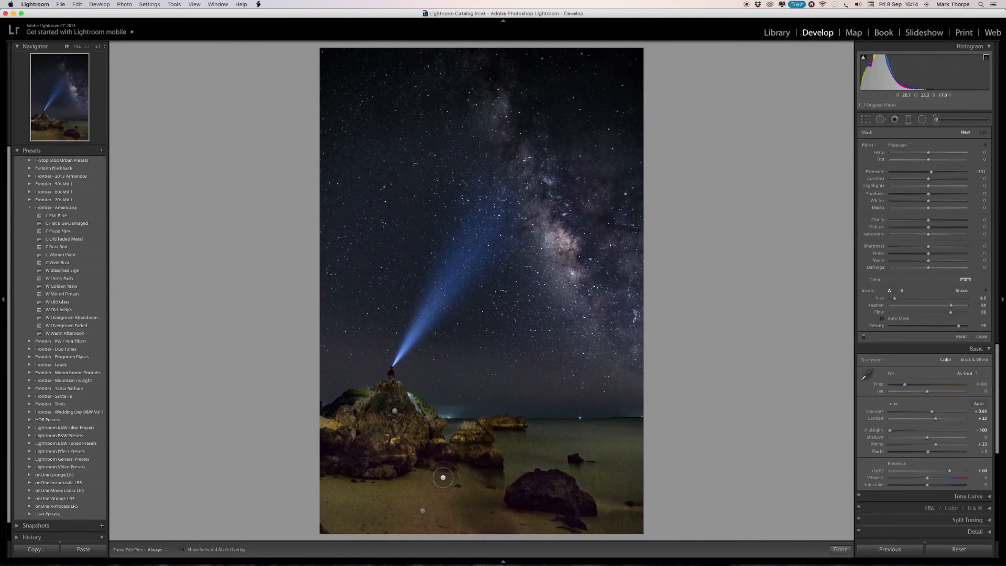
key(o)
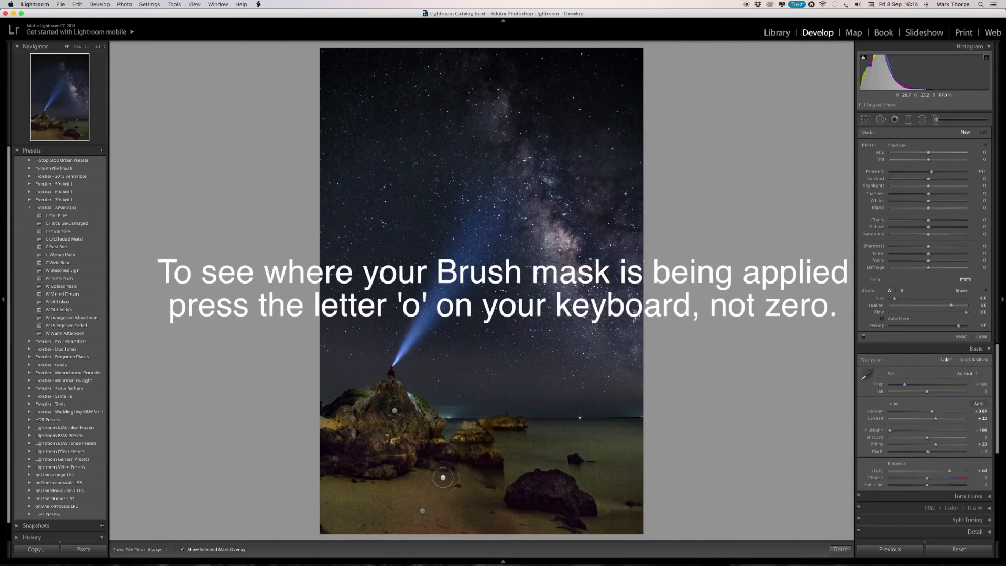
mouse_move(602, 443)
mouse_down()
mouse_move(567, 442)
mouse_move(626, 439)
mouse_move(566, 439)
mouse_move(642, 433)
mouse_move(444, 436)
mouse_move(499, 455)
mouse_move(504, 473)
mouse_move(489, 488)
mouse_move(532, 455)
mouse_move(592, 451)
mouse_move(553, 462)
mouse_move(606, 509)
mouse_move(588, 478)
mouse_move(628, 497)
mouse_move(629, 469)
mouse_move(635, 457)
mouse_move(643, 475)
mouse_move(646, 456)
mouse_move(645, 512)
mouse_move(700, 523)
mouse_move(525, 525)
mouse_move(614, 518)
mouse_move(567, 532)
mouse_move(420, 522)
mouse_move(481, 495)
mouse_move(431, 492)
mouse_move(490, 463)
mouse_move(412, 436)
mouse_move(421, 430)
mouse_move(415, 416)
mouse_move(434, 432)
mouse_move(385, 395)
mouse_move(351, 405)
mouse_move(325, 431)
mouse_move(362, 420)
mouse_move(371, 436)
mouse_move(369, 423)
mouse_move(419, 445)
mouse_move(398, 437)
mouse_move(371, 476)
mouse_move(541, 456)
mouse_move(497, 422)
mouse_move(505, 434)
mouse_move(418, 469)
mouse_move(321, 478)
mouse_move(325, 460)
mouse_move(298, 461)
mouse_move(328, 509)
mouse_move(305, 491)
mouse_move(435, 528)
mouse_move(391, 523)
mouse_up()
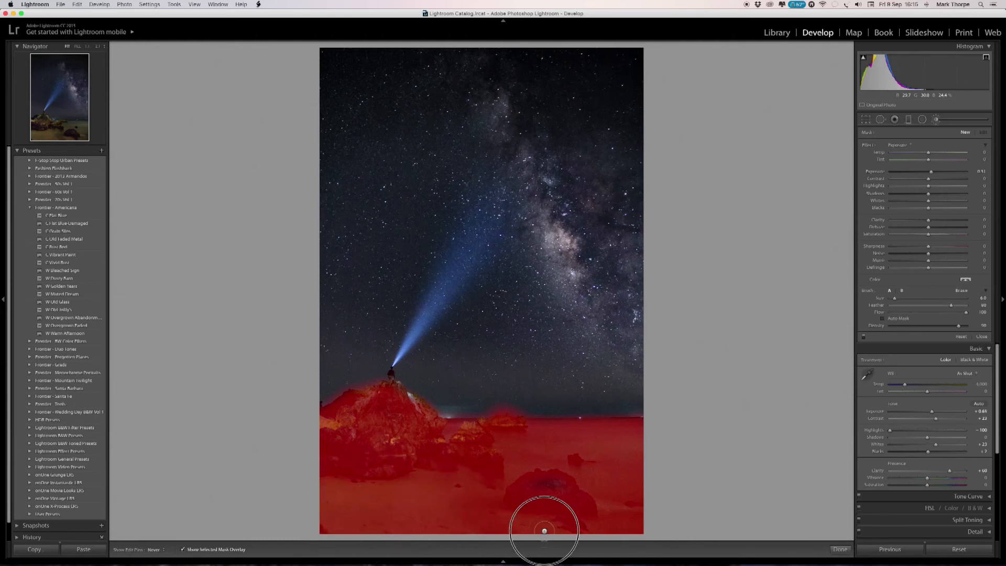
mouse_move(310, 461)
mouse_down()
mouse_move(416, 511)
mouse_move(465, 509)
mouse_up()
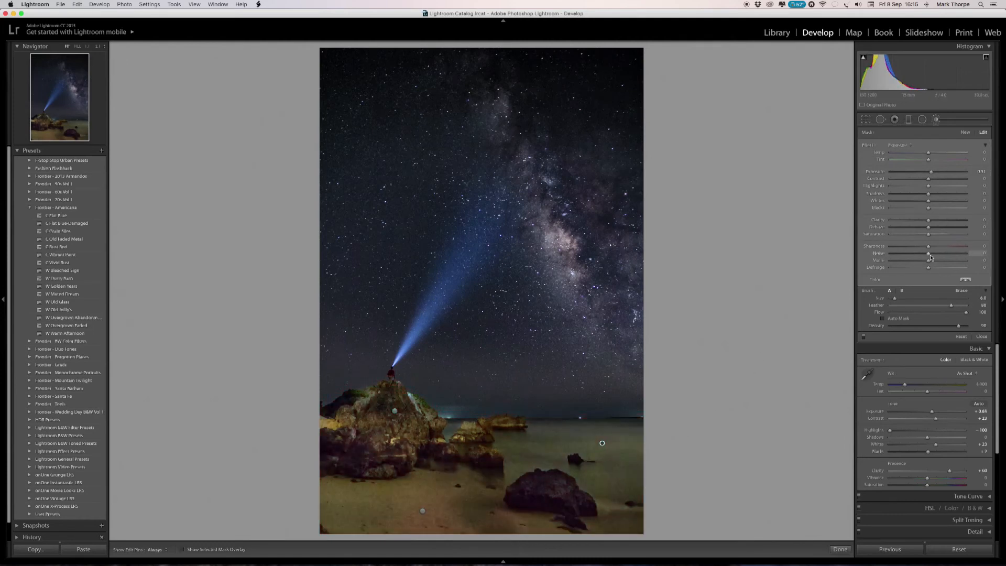
Set the foreground brush adjustment's Noise to about 21 and close the brush
drag(928, 256, 943, 257)
drag(943, 256, 936, 255)
drag(936, 256, 936, 256)
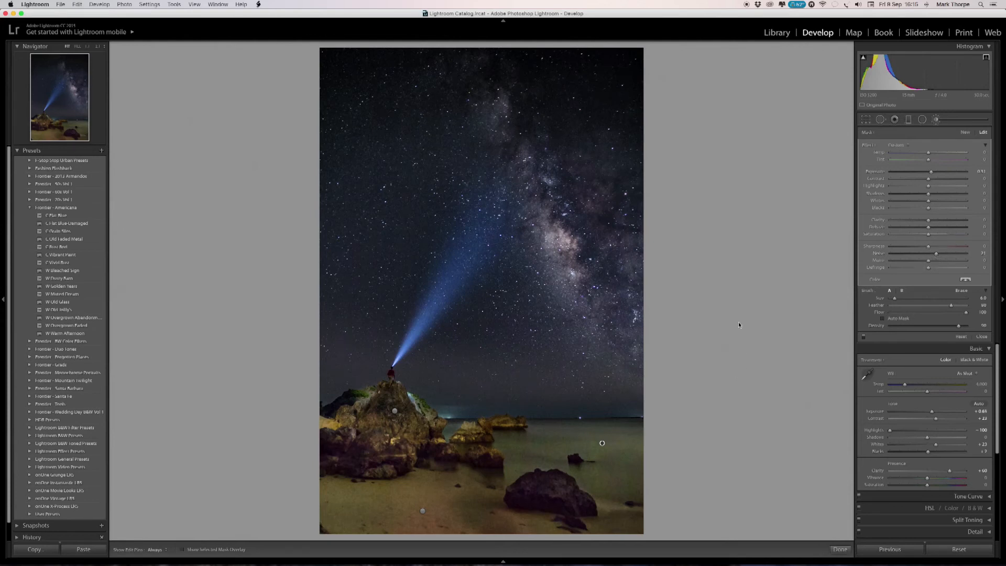
click(935, 120)
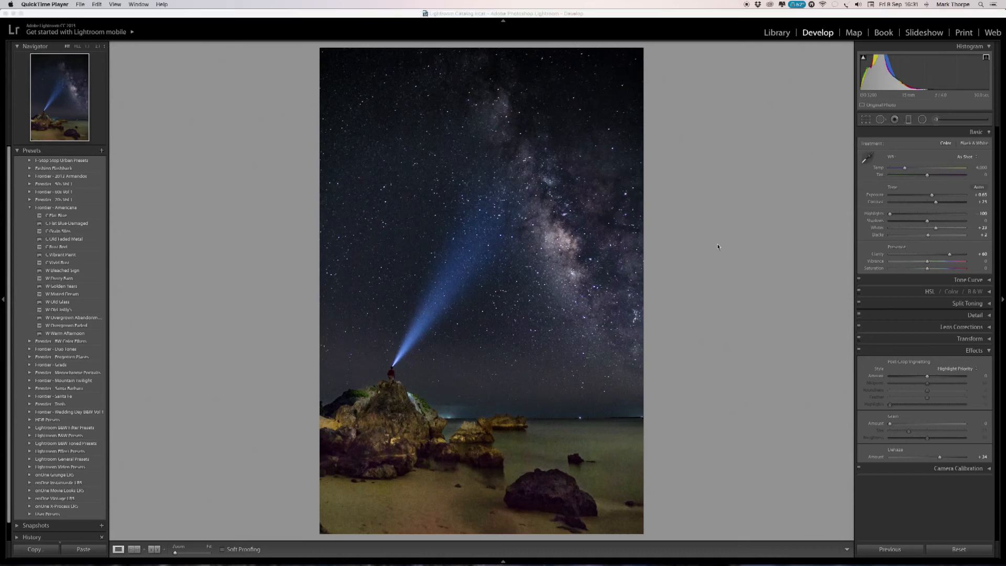
Heal the bright light on the horizon with Spot Removal, sampling from a clean stretch of the horizon just to its left
click(582, 421)
click(581, 418)
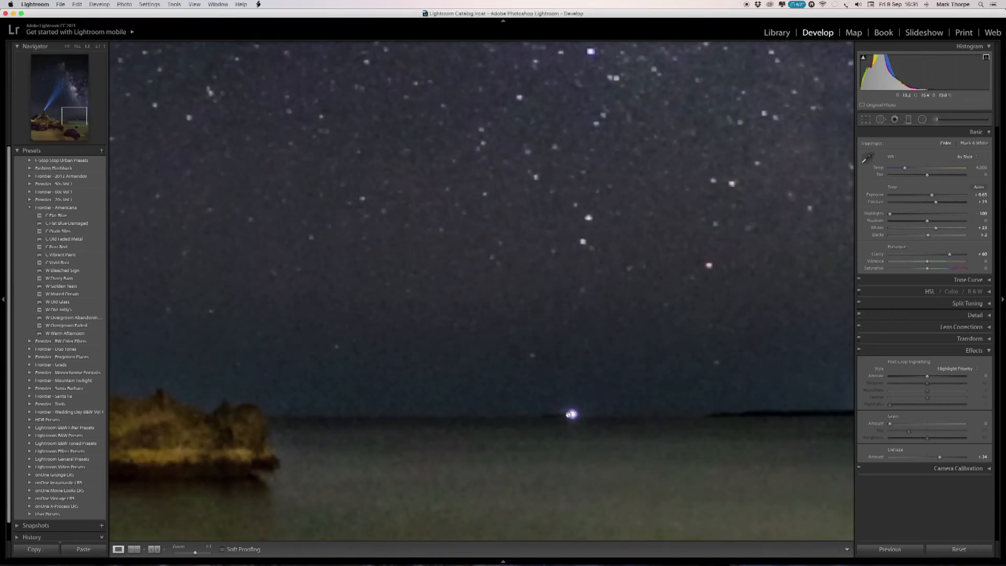
click(585, 417)
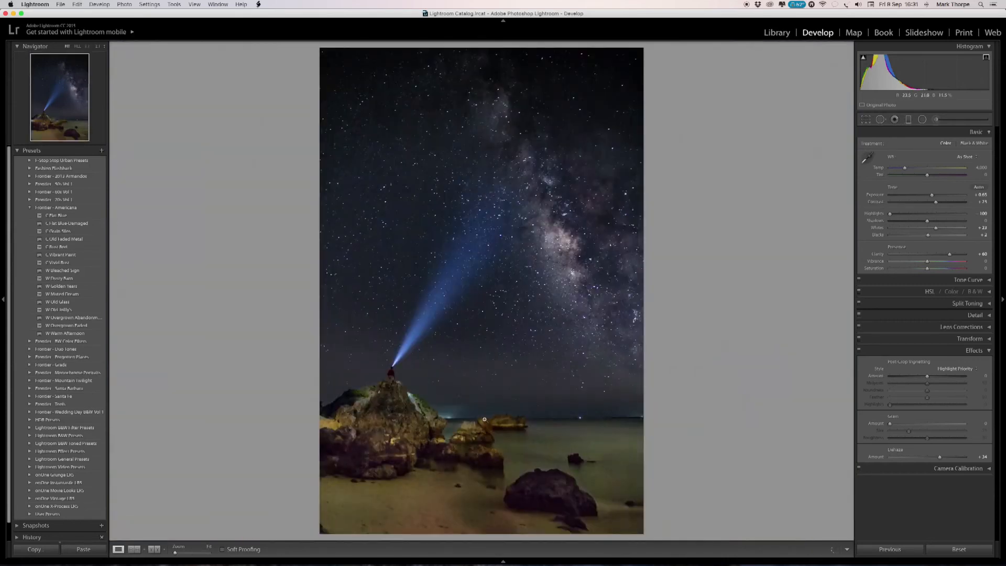
click(594, 419)
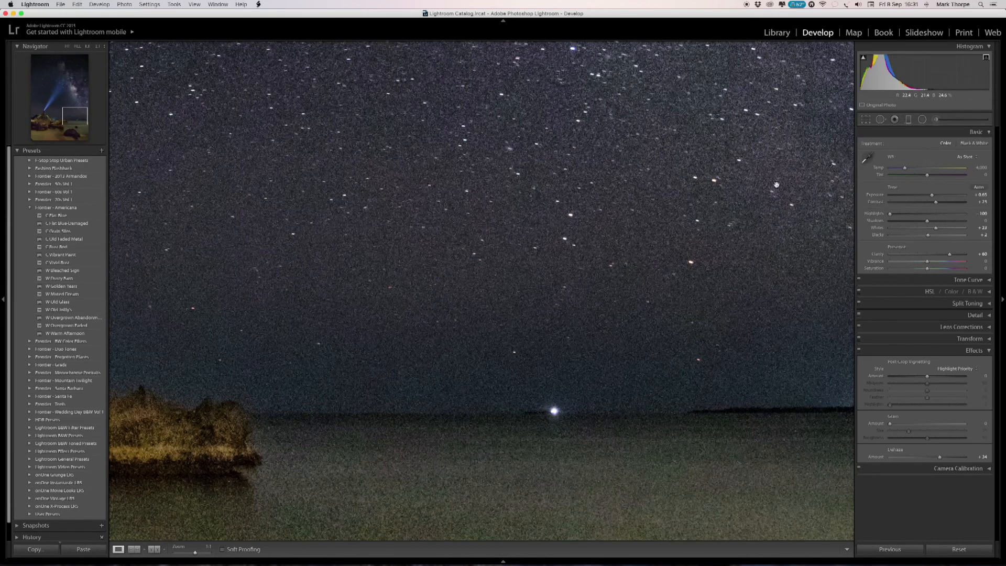
click(880, 120)
scroll(597, 400, down, 10)
scroll(600, 402, up, 2)
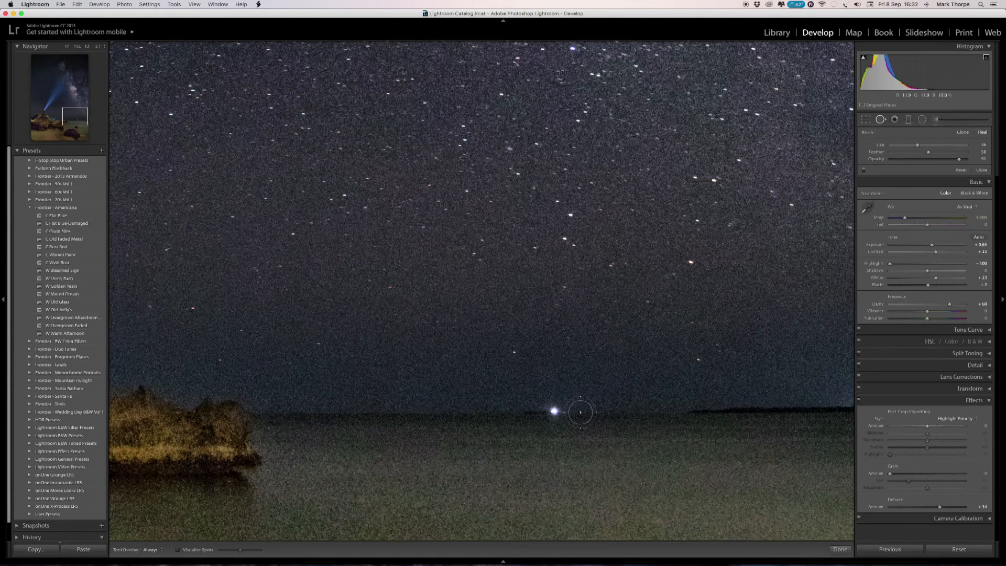
click(553, 411)
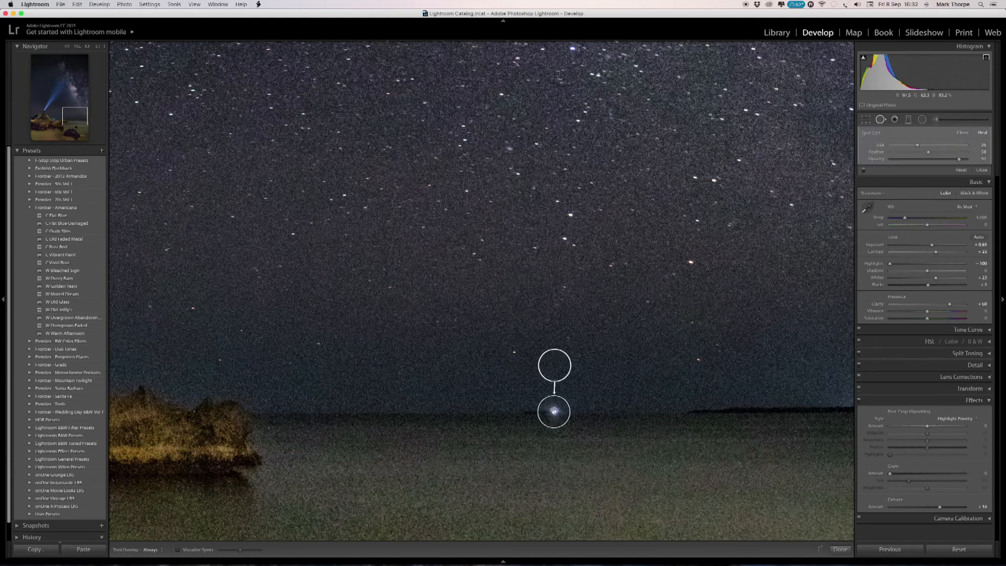
mouse_move(553, 365)
mouse_down()
mouse_move(496, 372)
mouse_move(495, 417)
mouse_move(497, 409)
mouse_up()
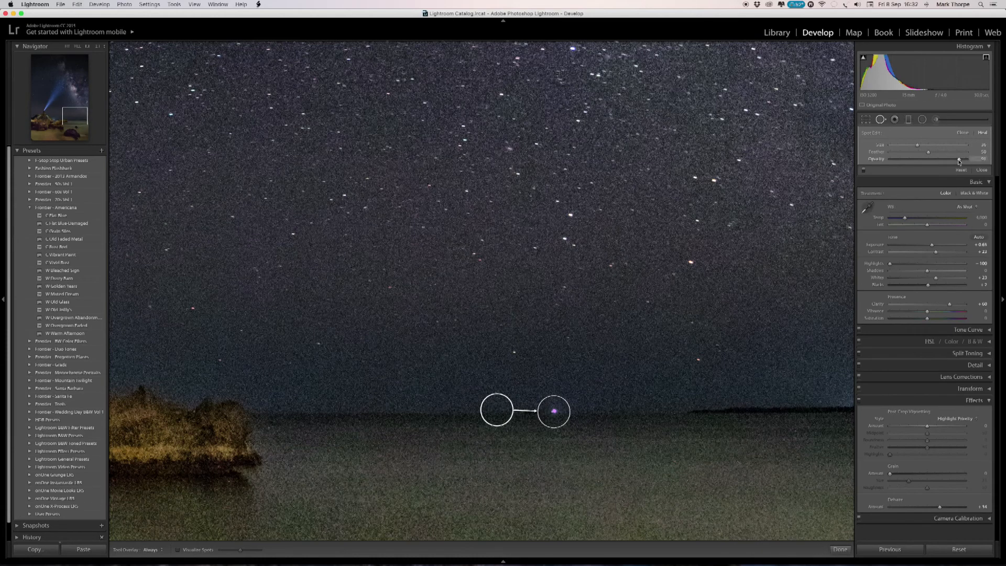
Raise the horizon spot correction's Opacity to 100 and close Spot Removal
drag(959, 159, 962, 159)
click(880, 120)
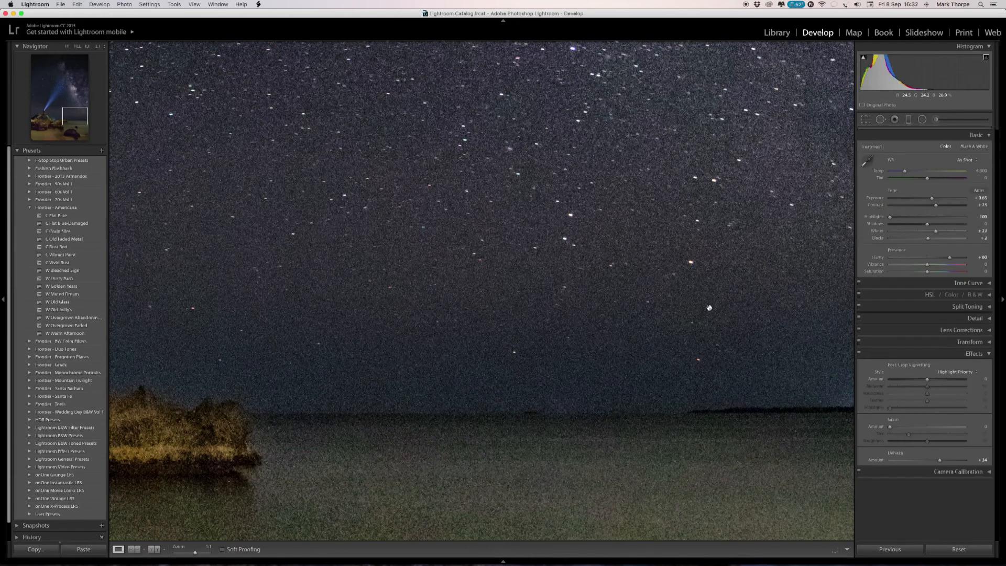
Heal the cluster of lights at the photo's right edge on the horizon with a smaller spot, sampling from the dark shoreline just to its left
scroll(656, 339, right, 10)
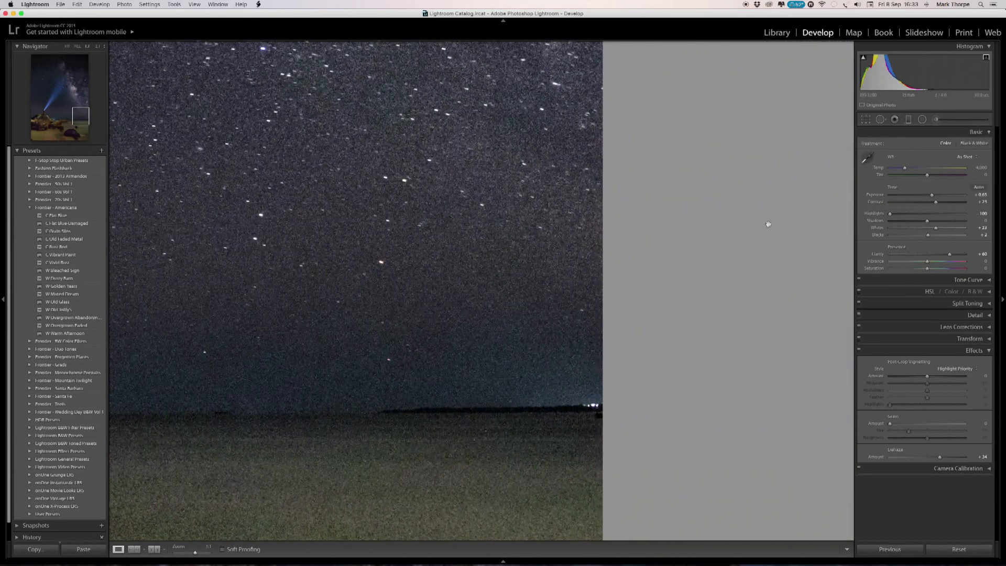
key(shift+m)
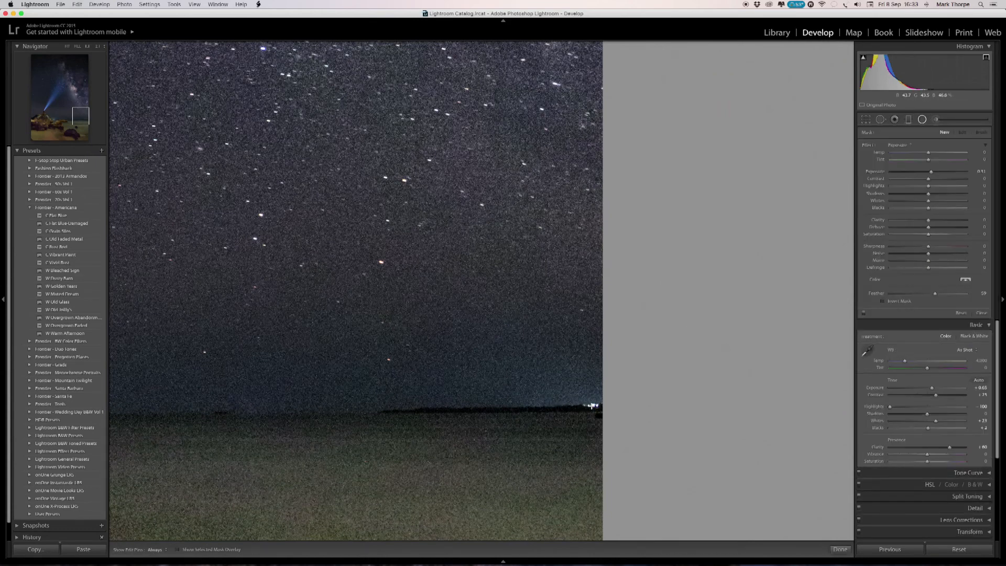
key(q)
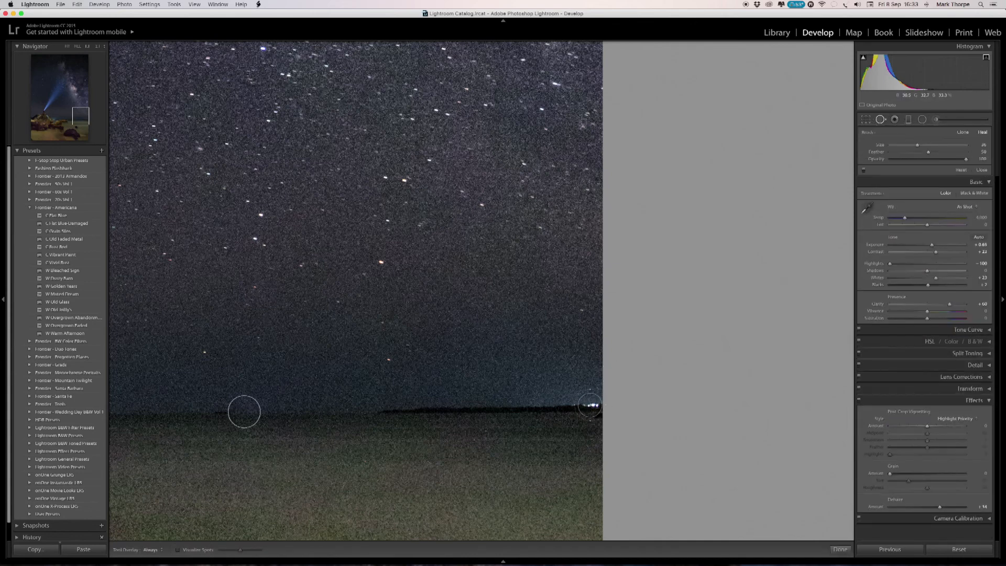
scroll(588, 406, down, 2)
click(588, 406)
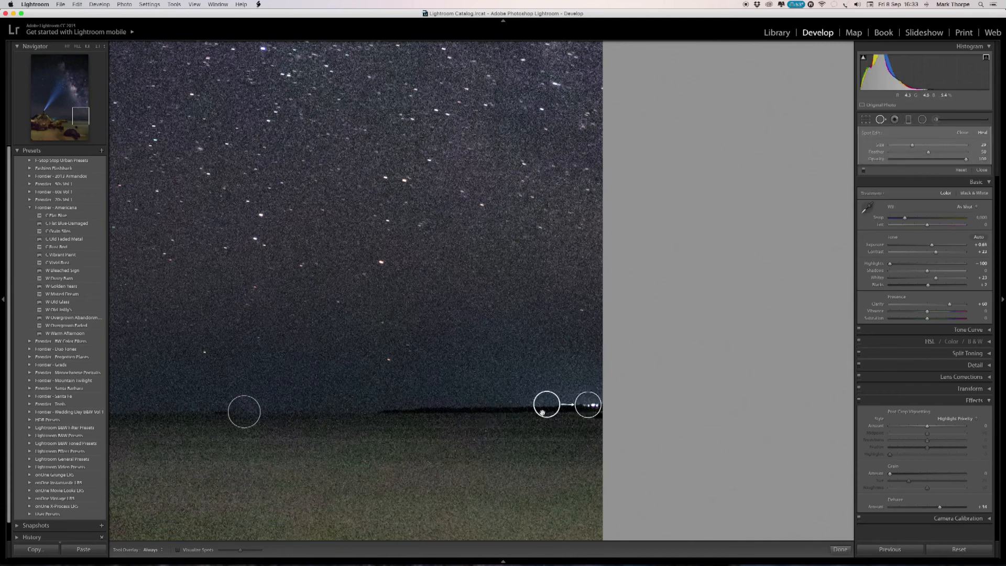
drag(547, 407, 545, 408)
drag(545, 408, 546, 407)
click(881, 119)
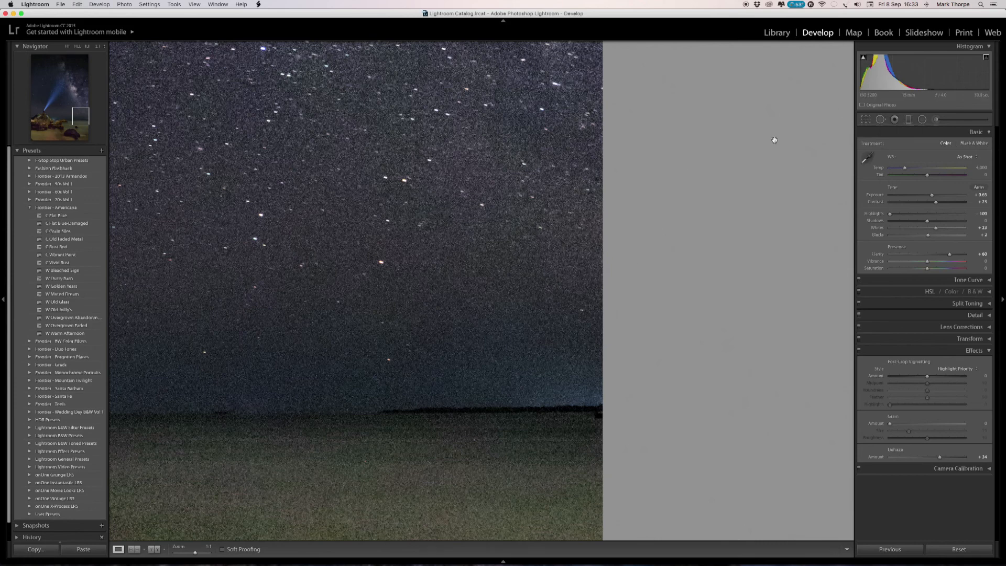
Examine the glow on the horizon beside the rocks up close and return to the full photo
click(378, 265)
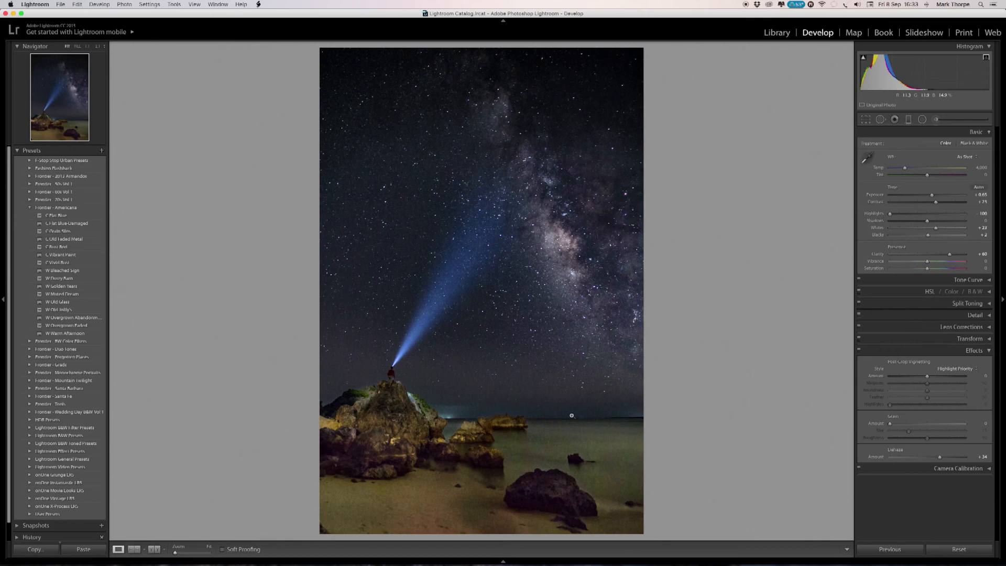
click(452, 416)
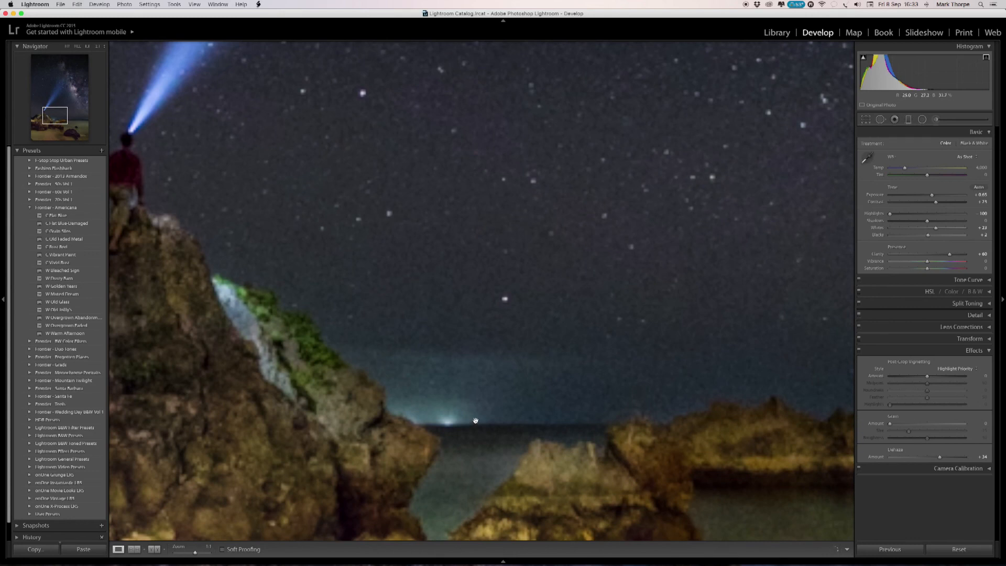
click(492, 397)
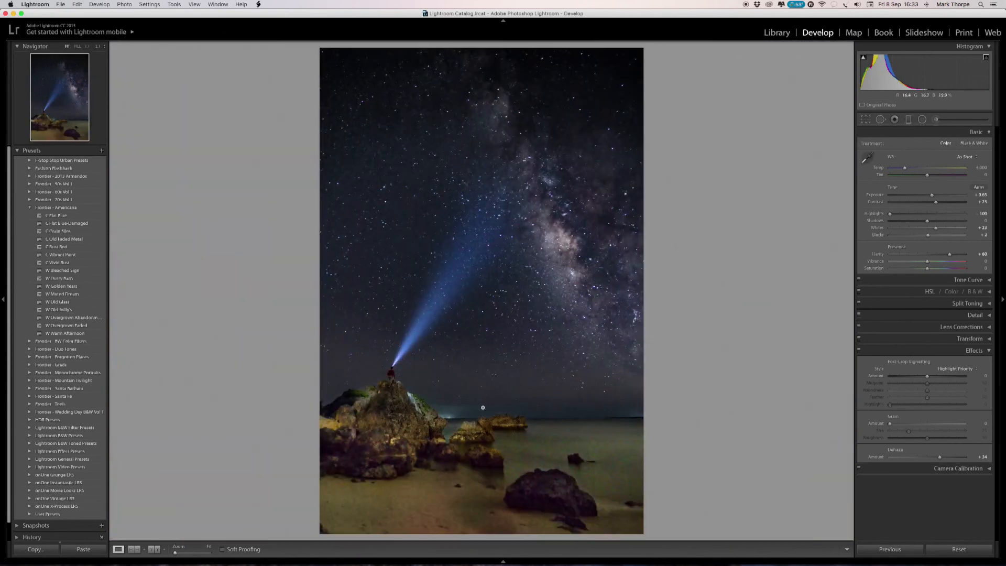